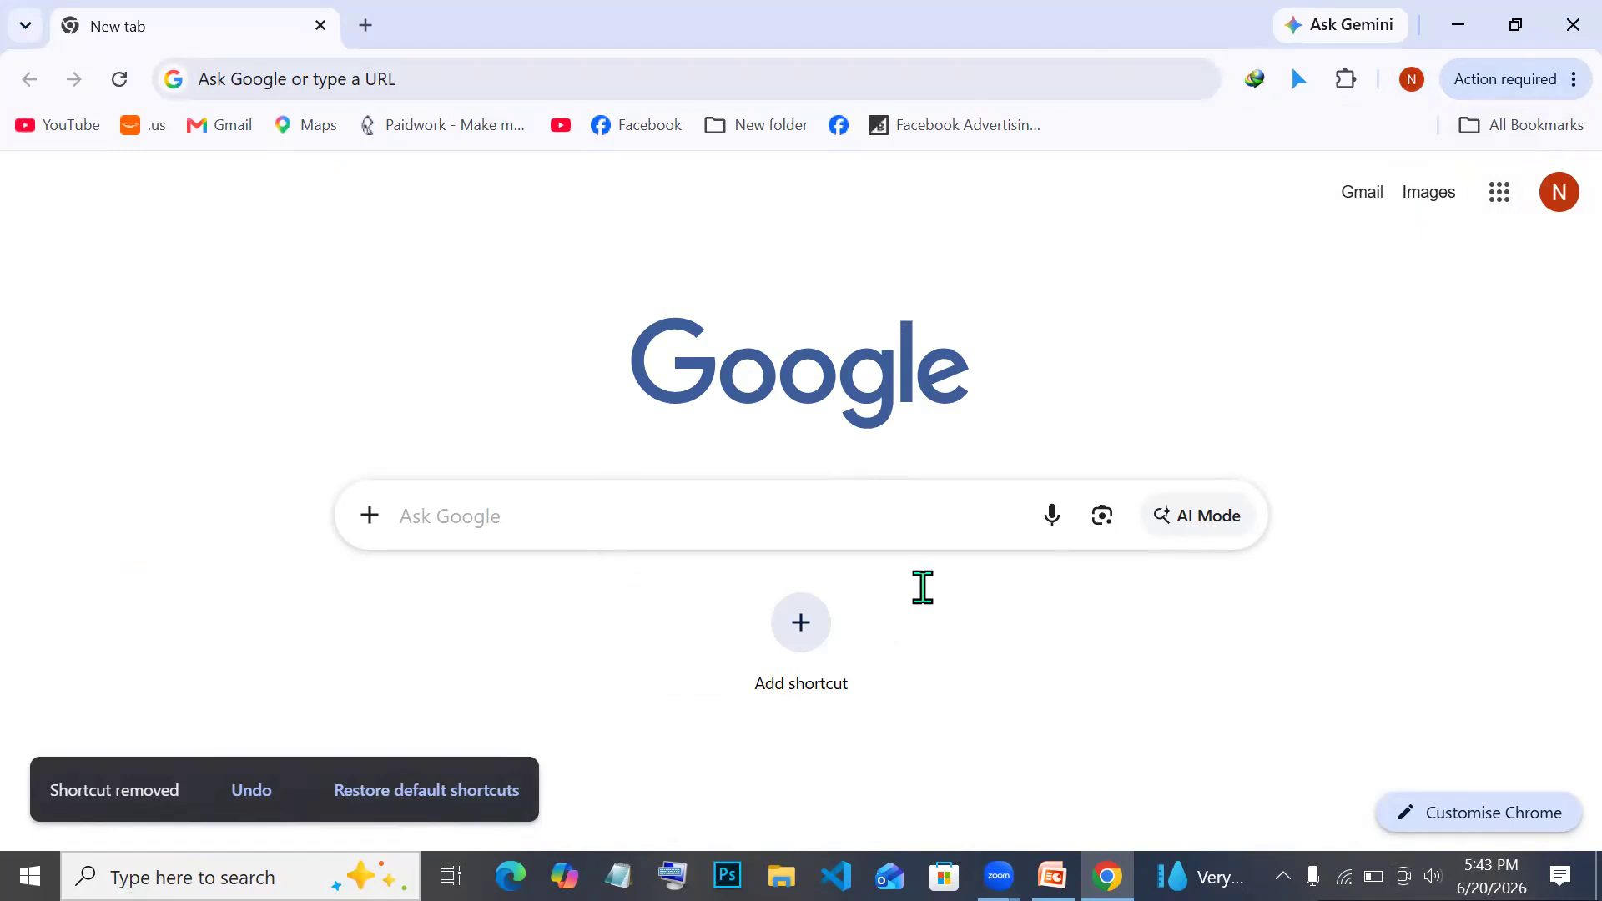
left_click(800, 633)
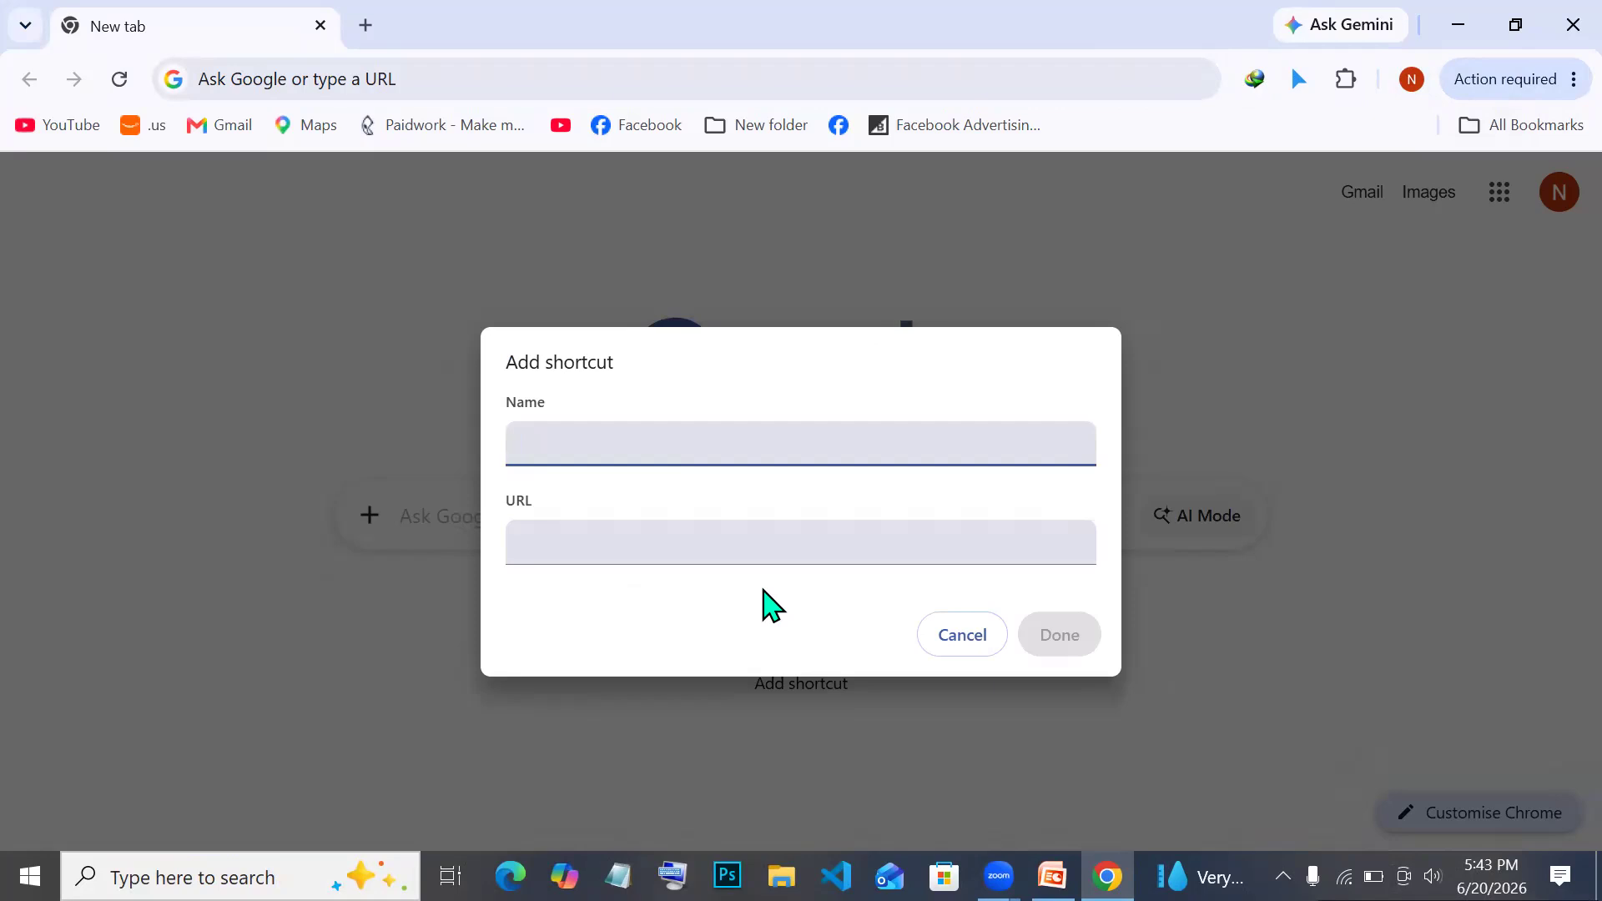
type("অ")
type("em")
left_click(575, 558)
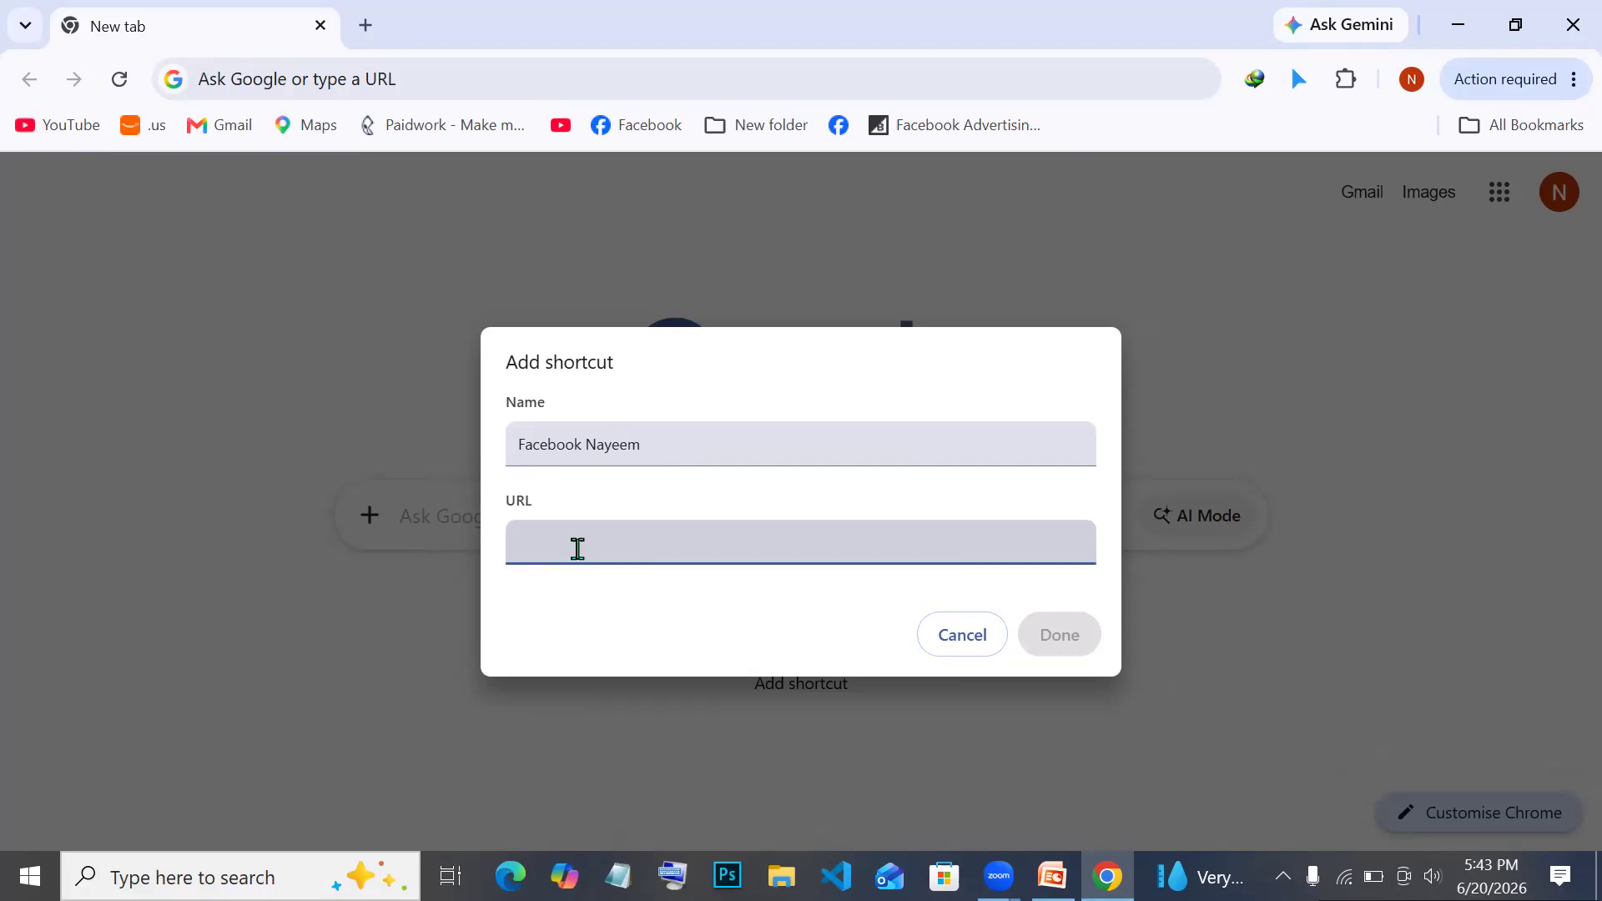
type("www.youtube.com")
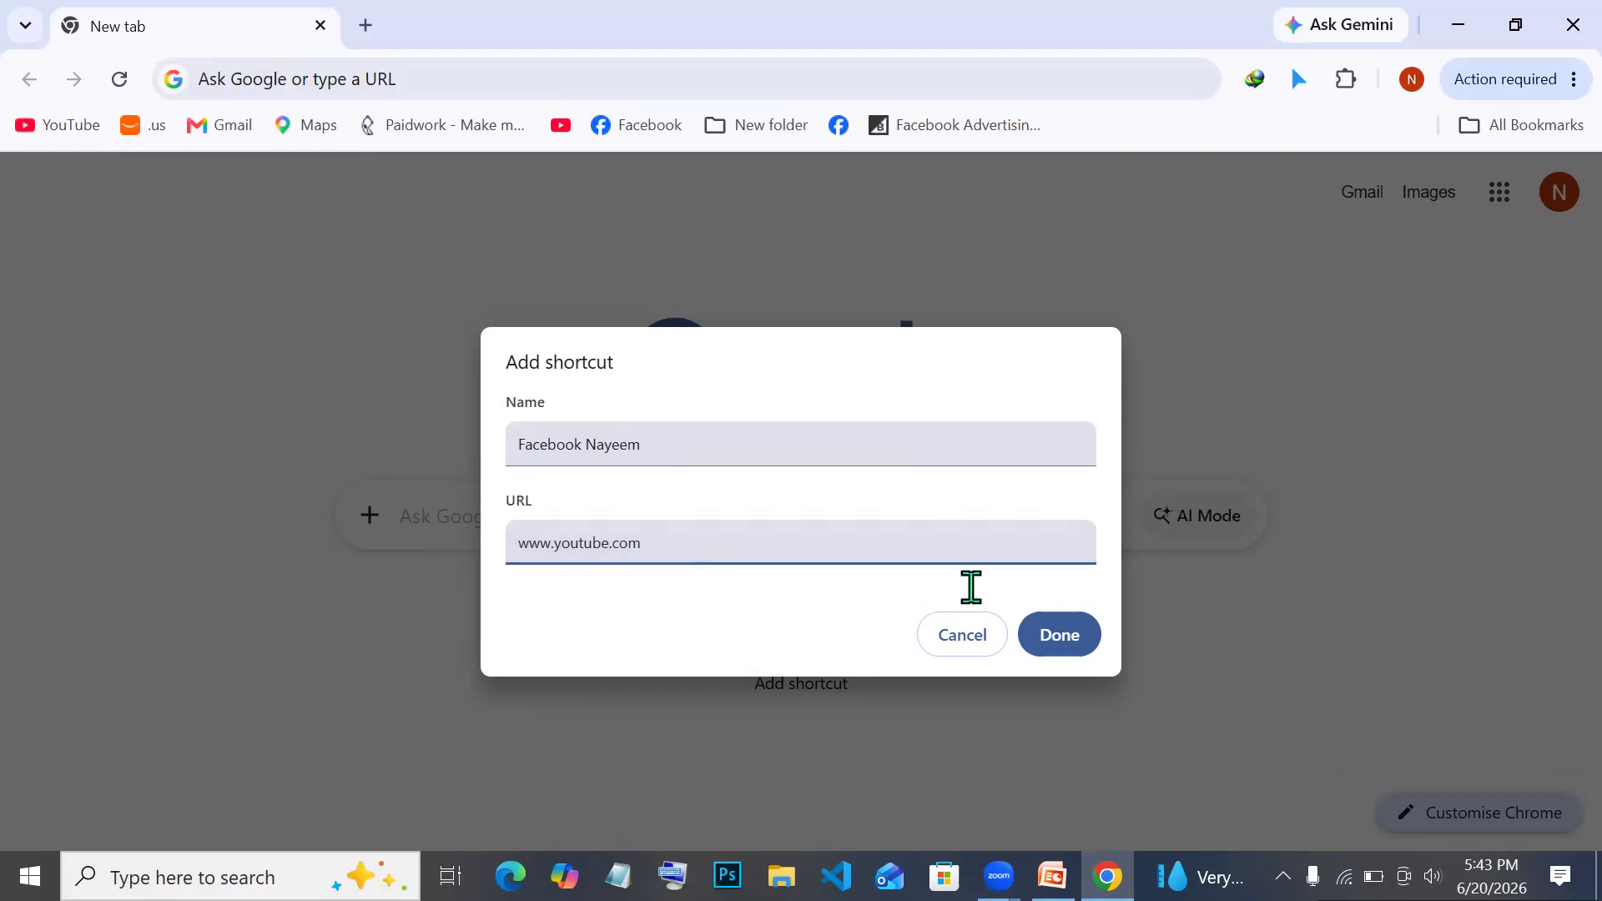
left_click(1053, 644)
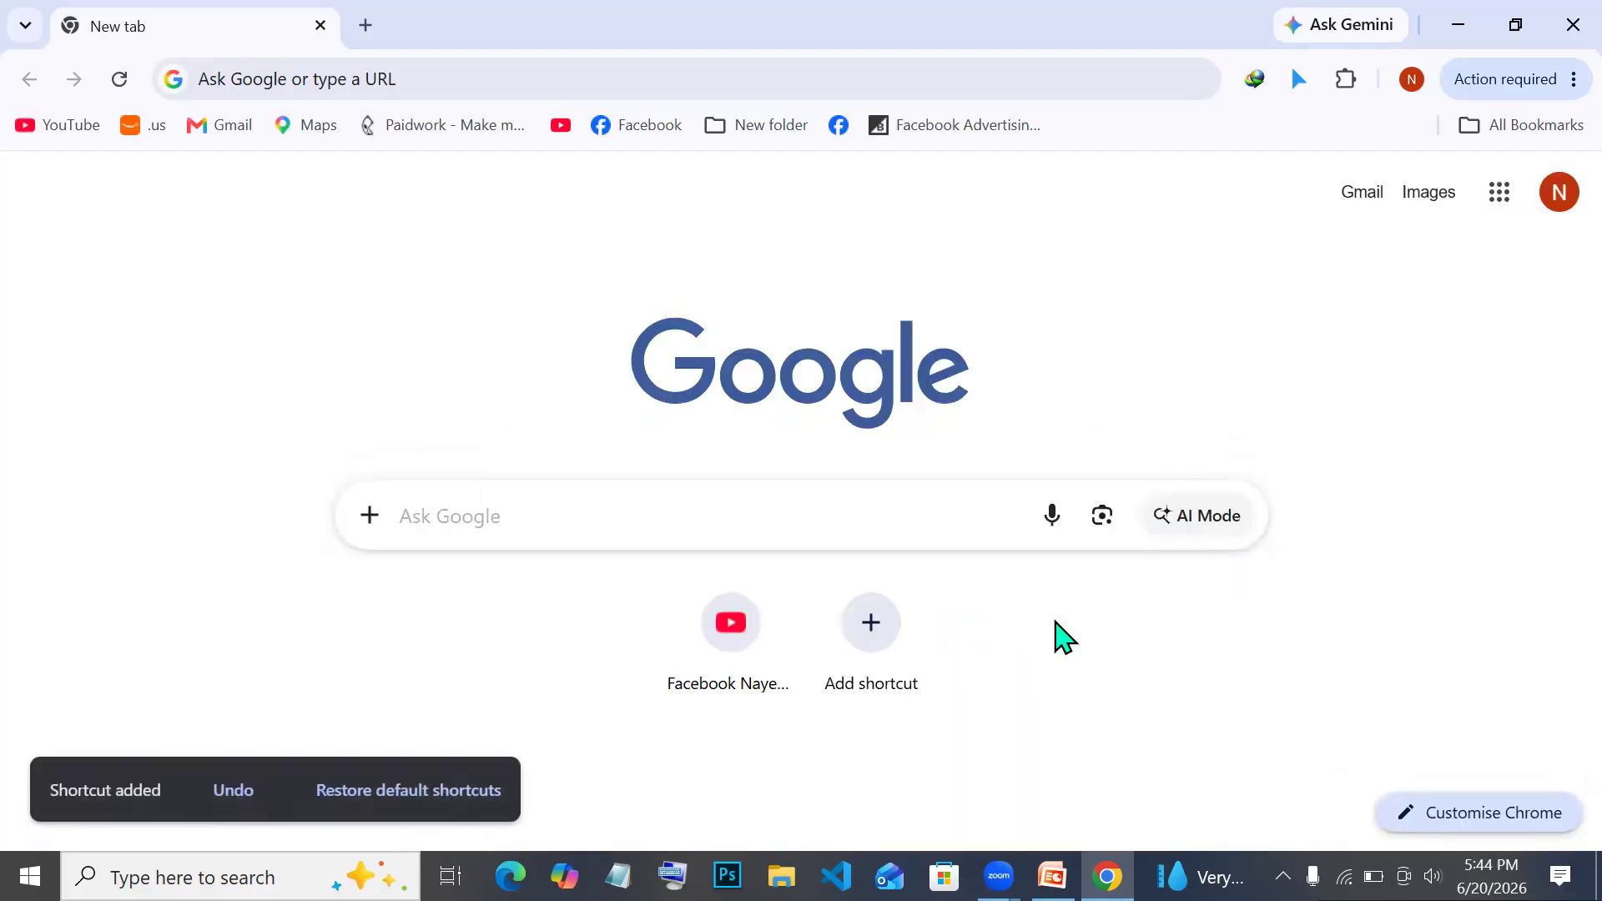
left_click(726, 632)
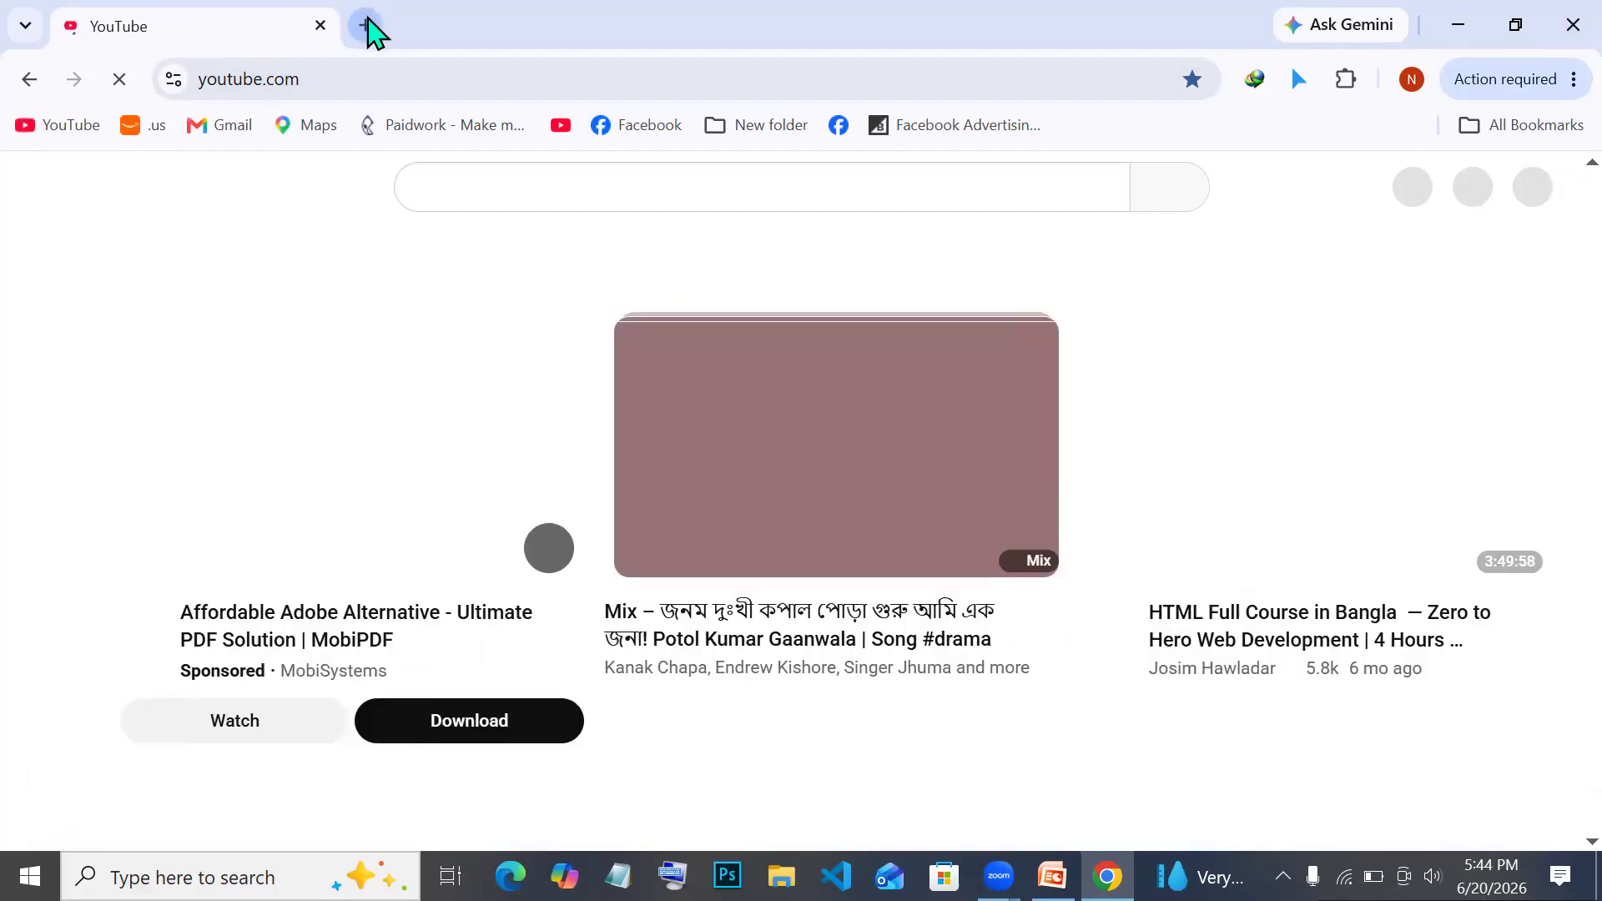
left_click(368, 27)
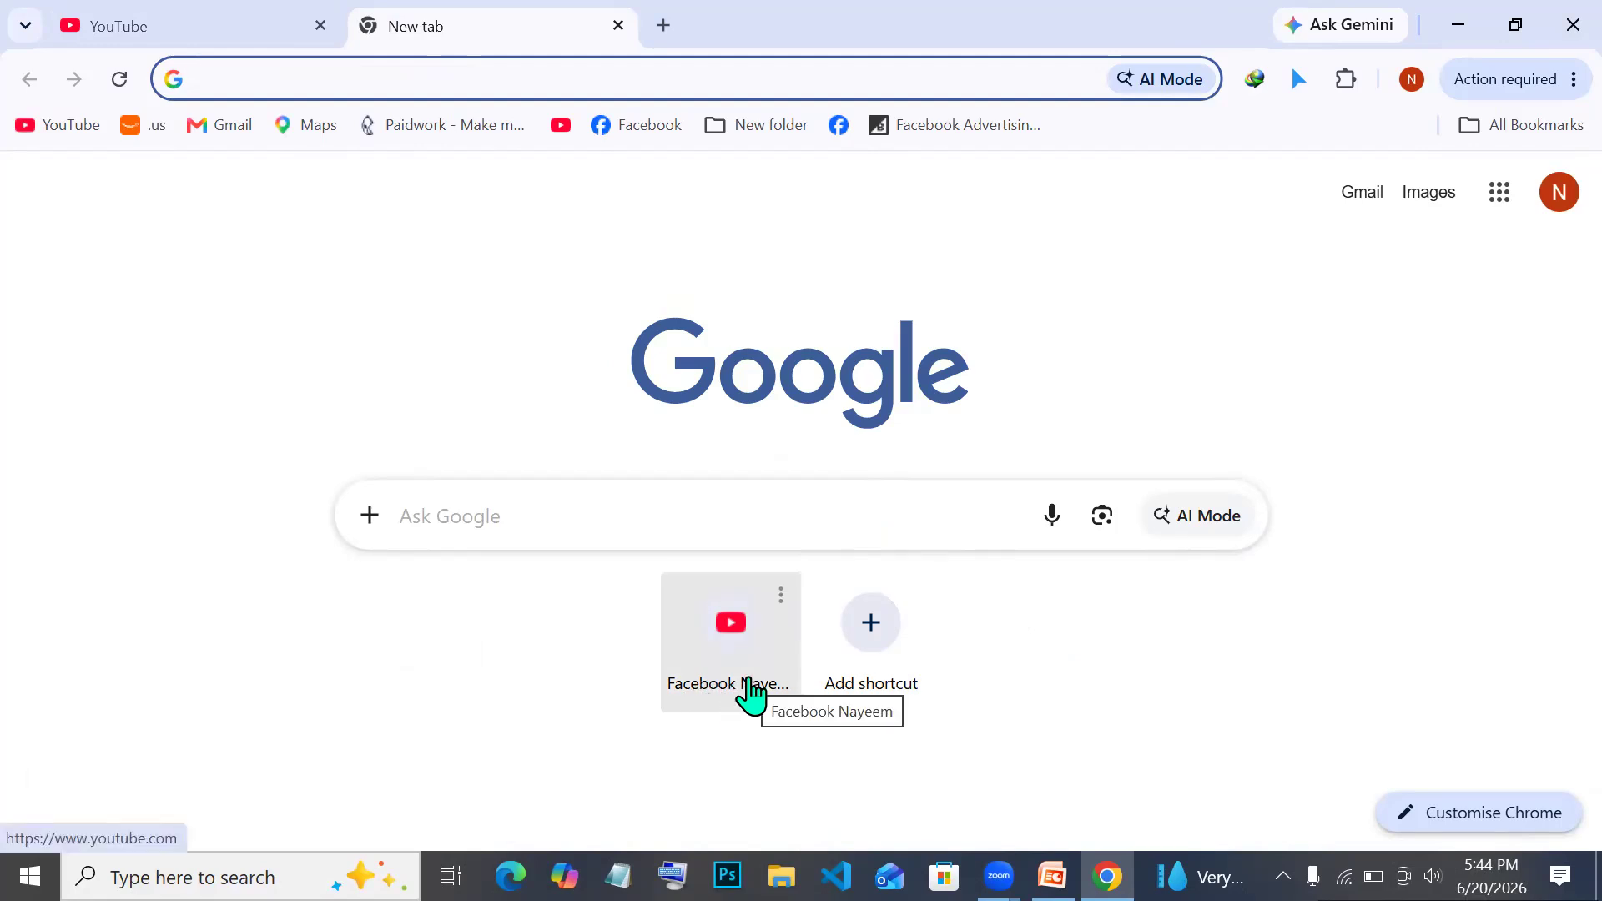
left_click(781, 596)
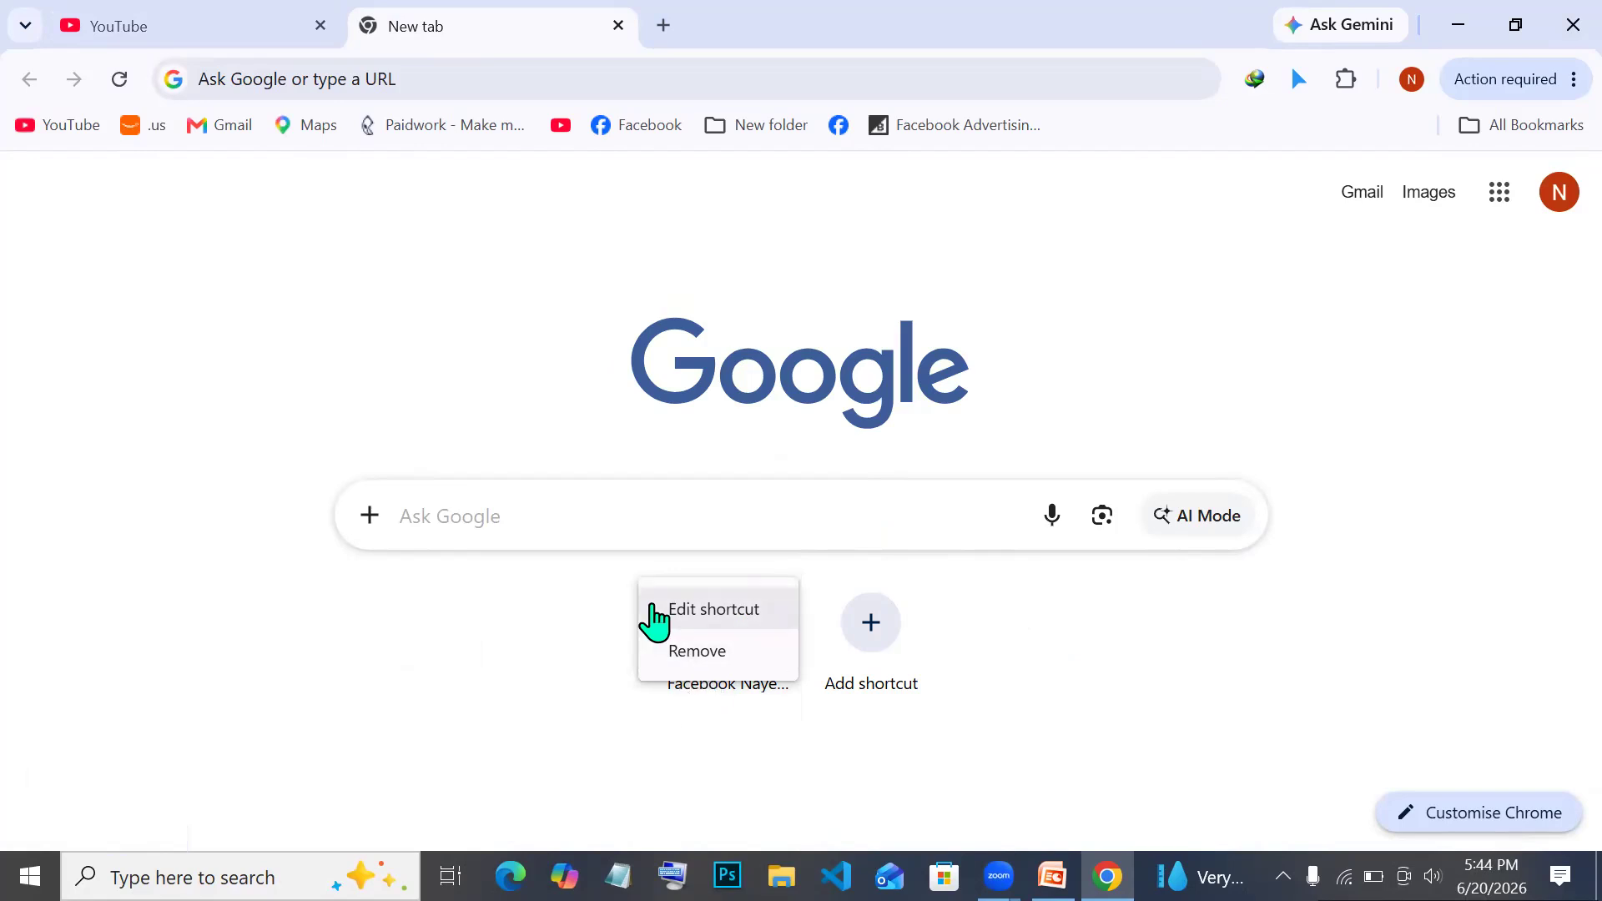
left_click(695, 614)
left_click_drag(679, 443, 484, 463)
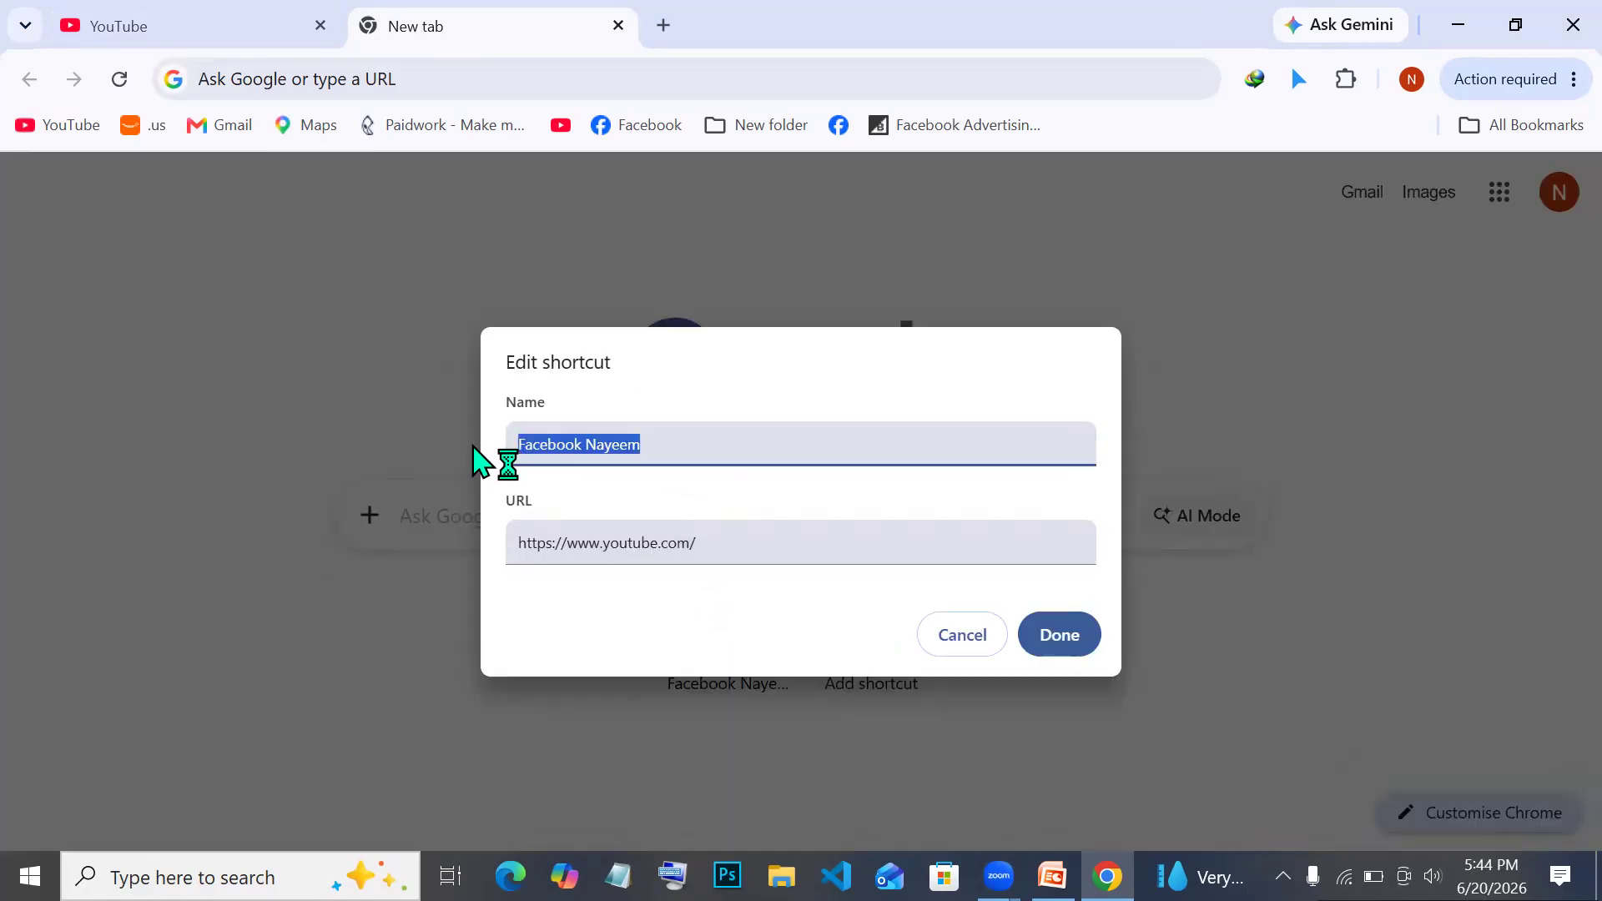
type("YOu")
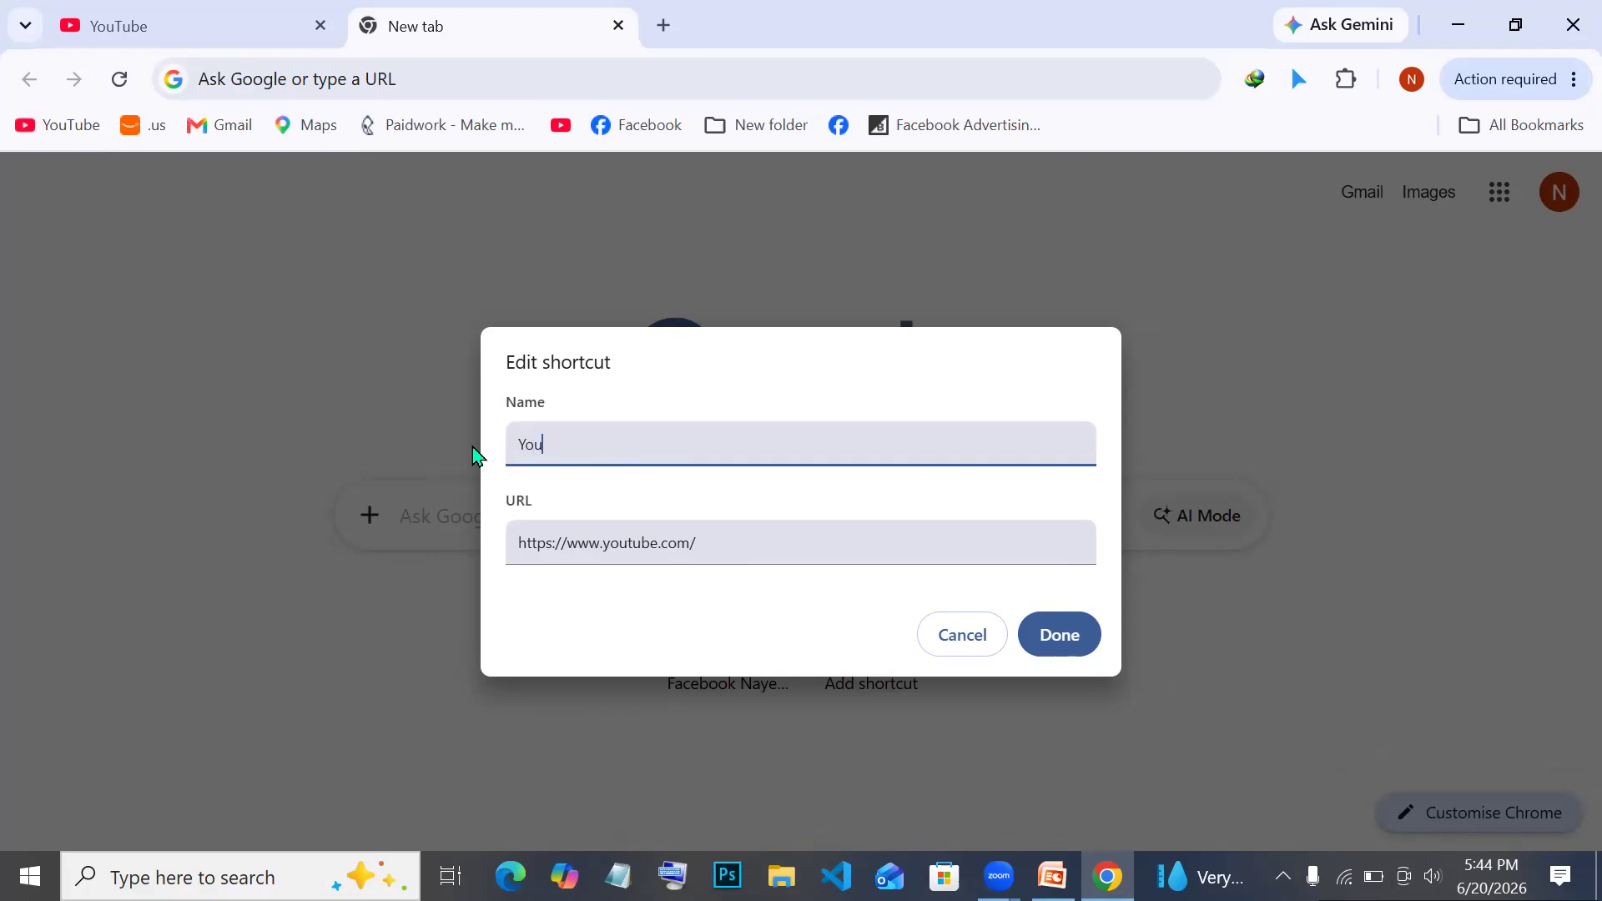
type("tube")
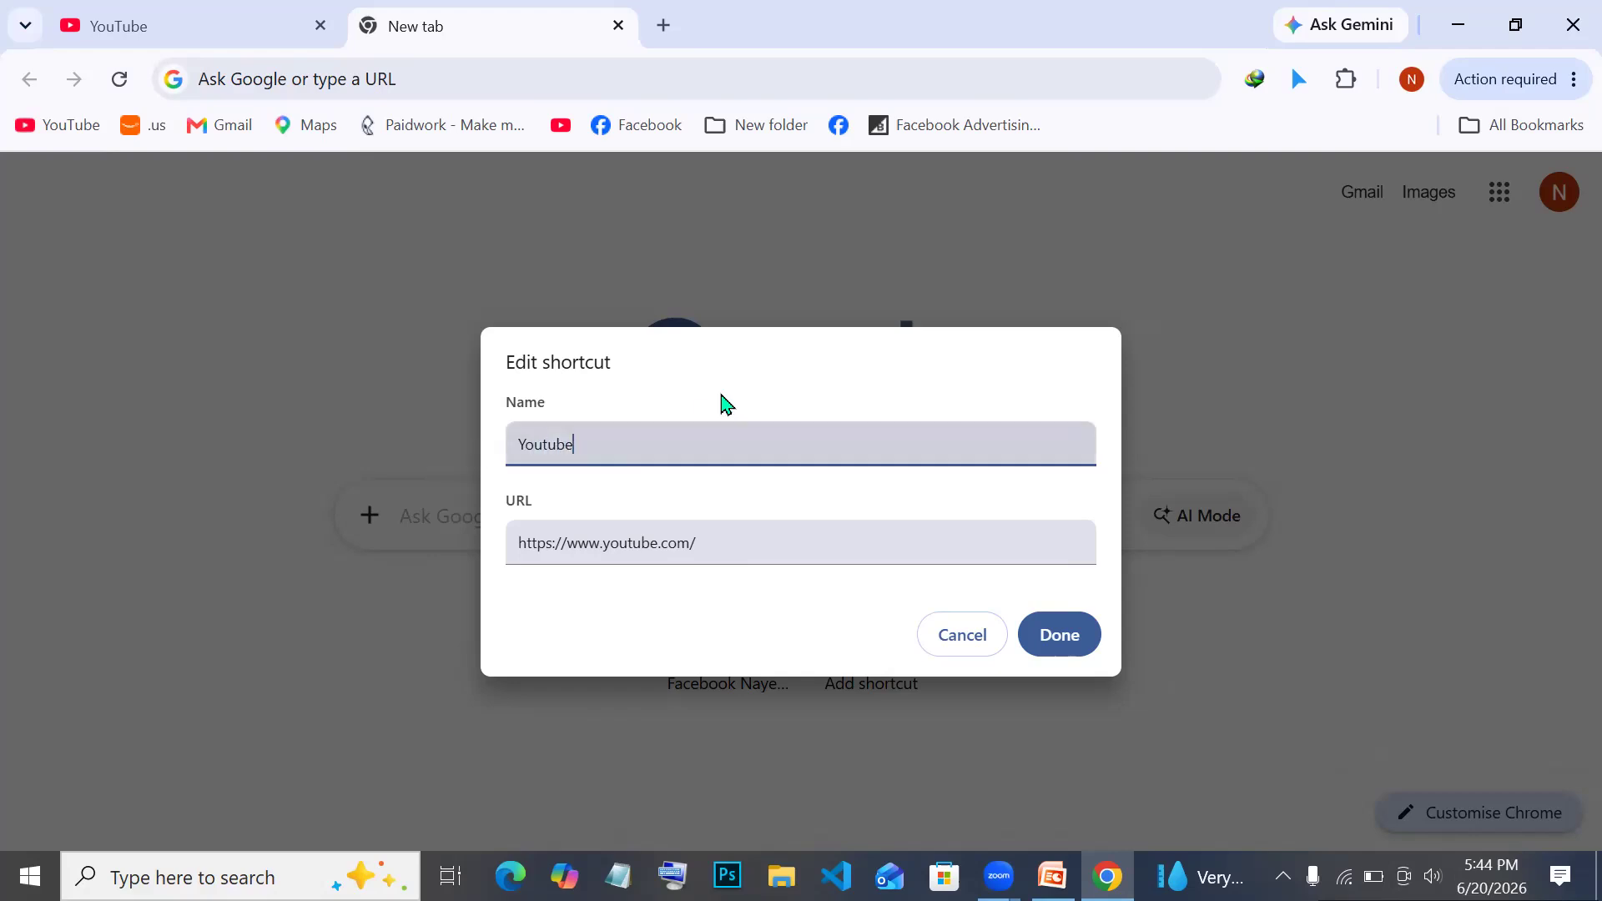
left_click(1052, 647)
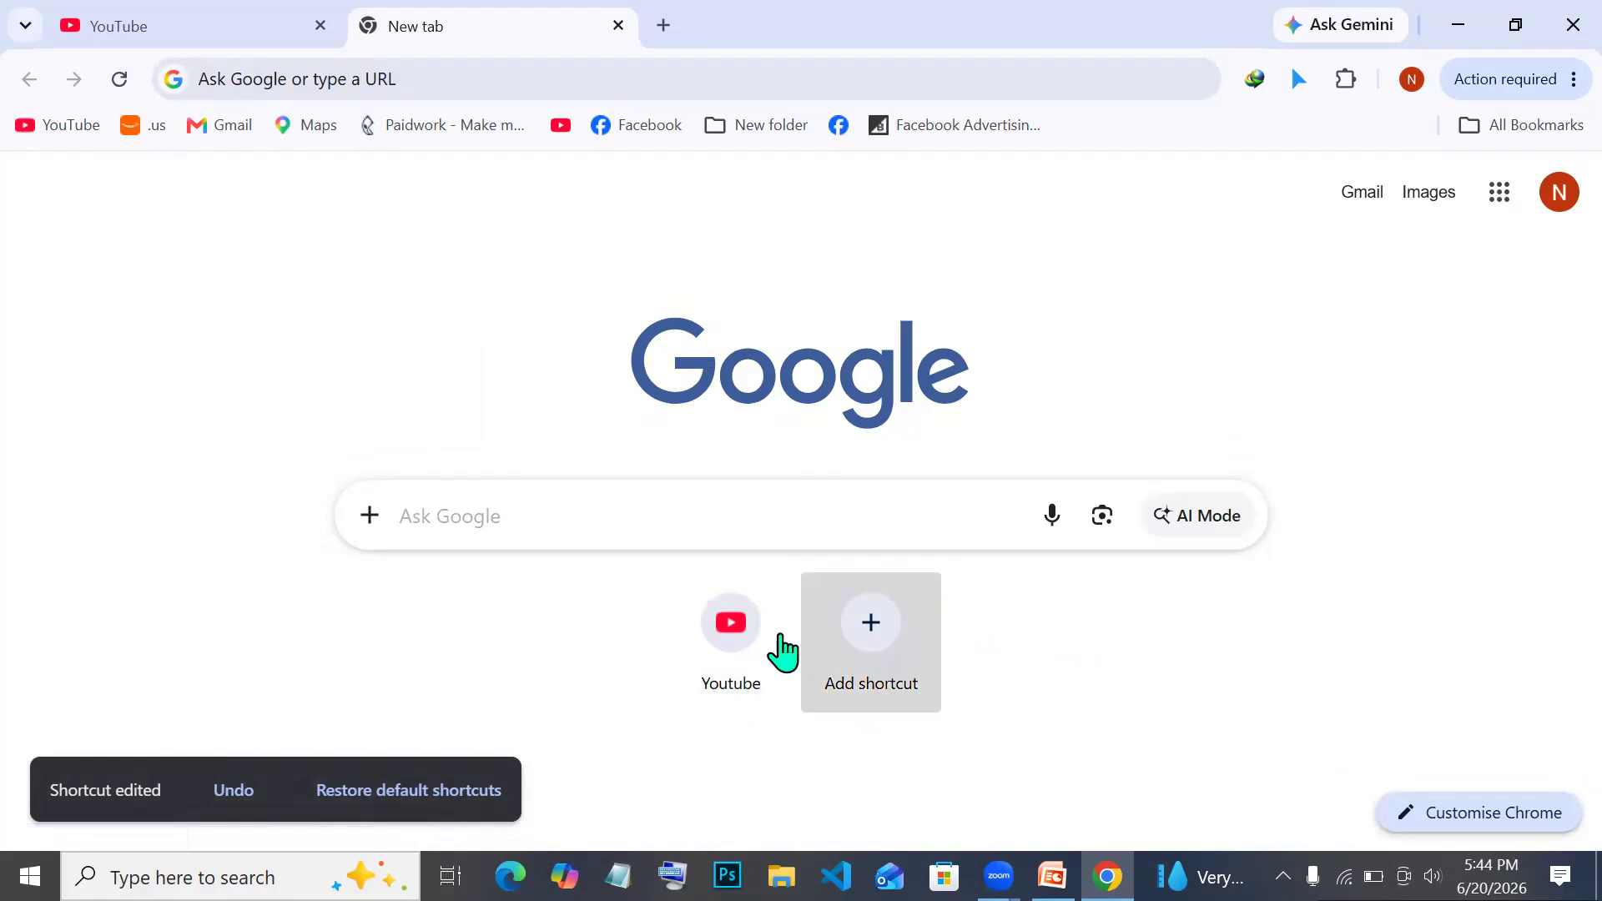
Add a second new-tab shortcut named Facebook with the URL facebook.com.
left_click(869, 651)
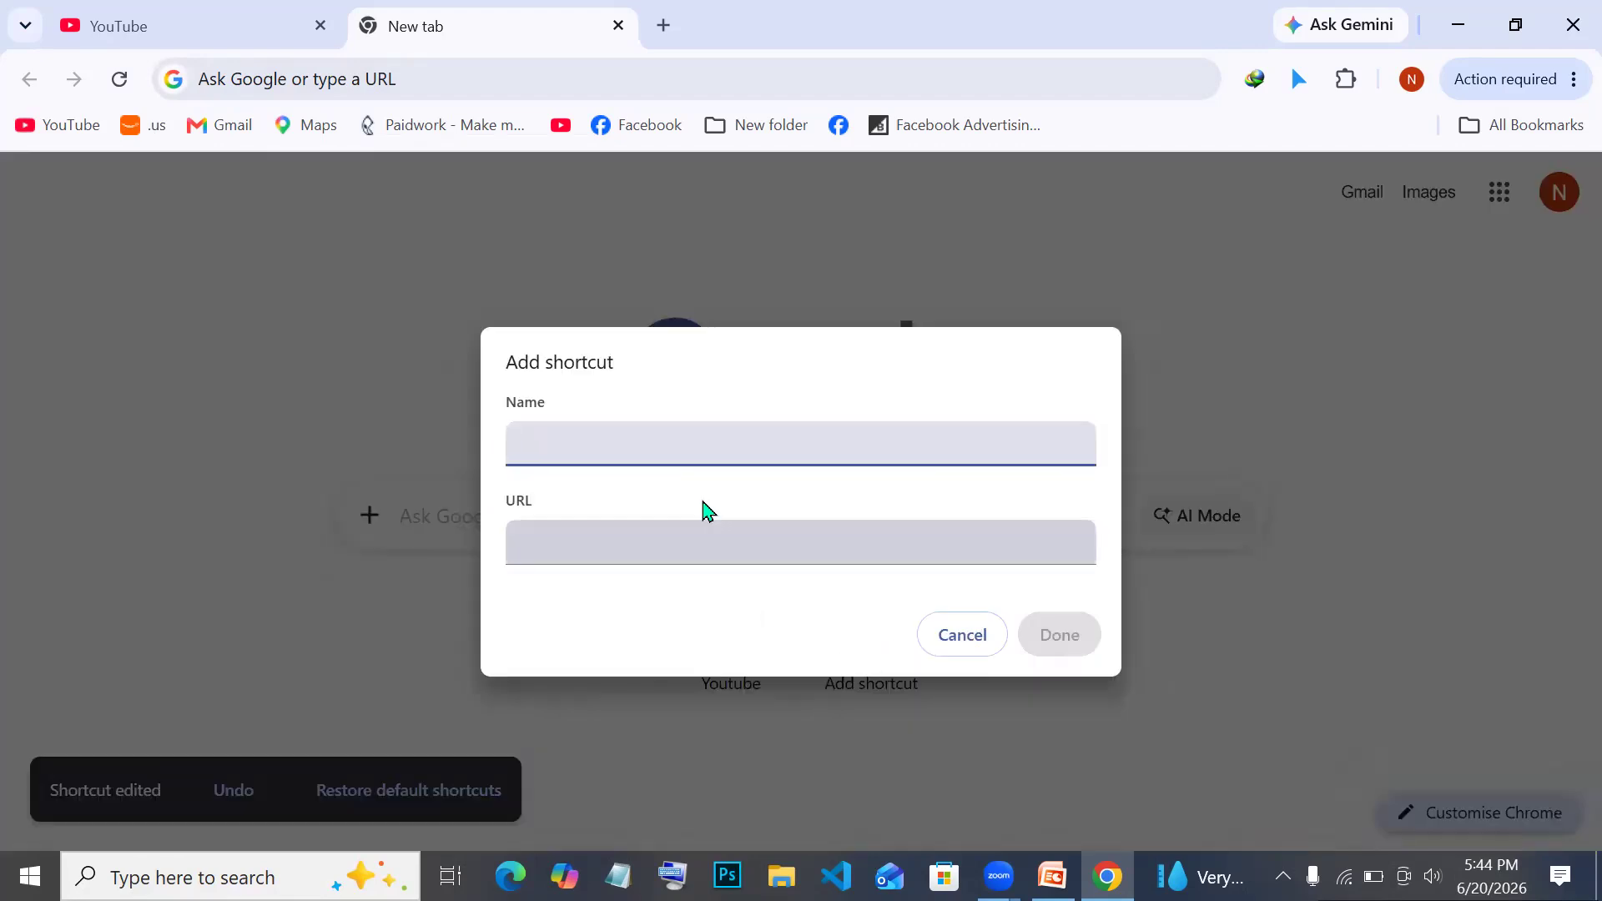
type("Facebook")
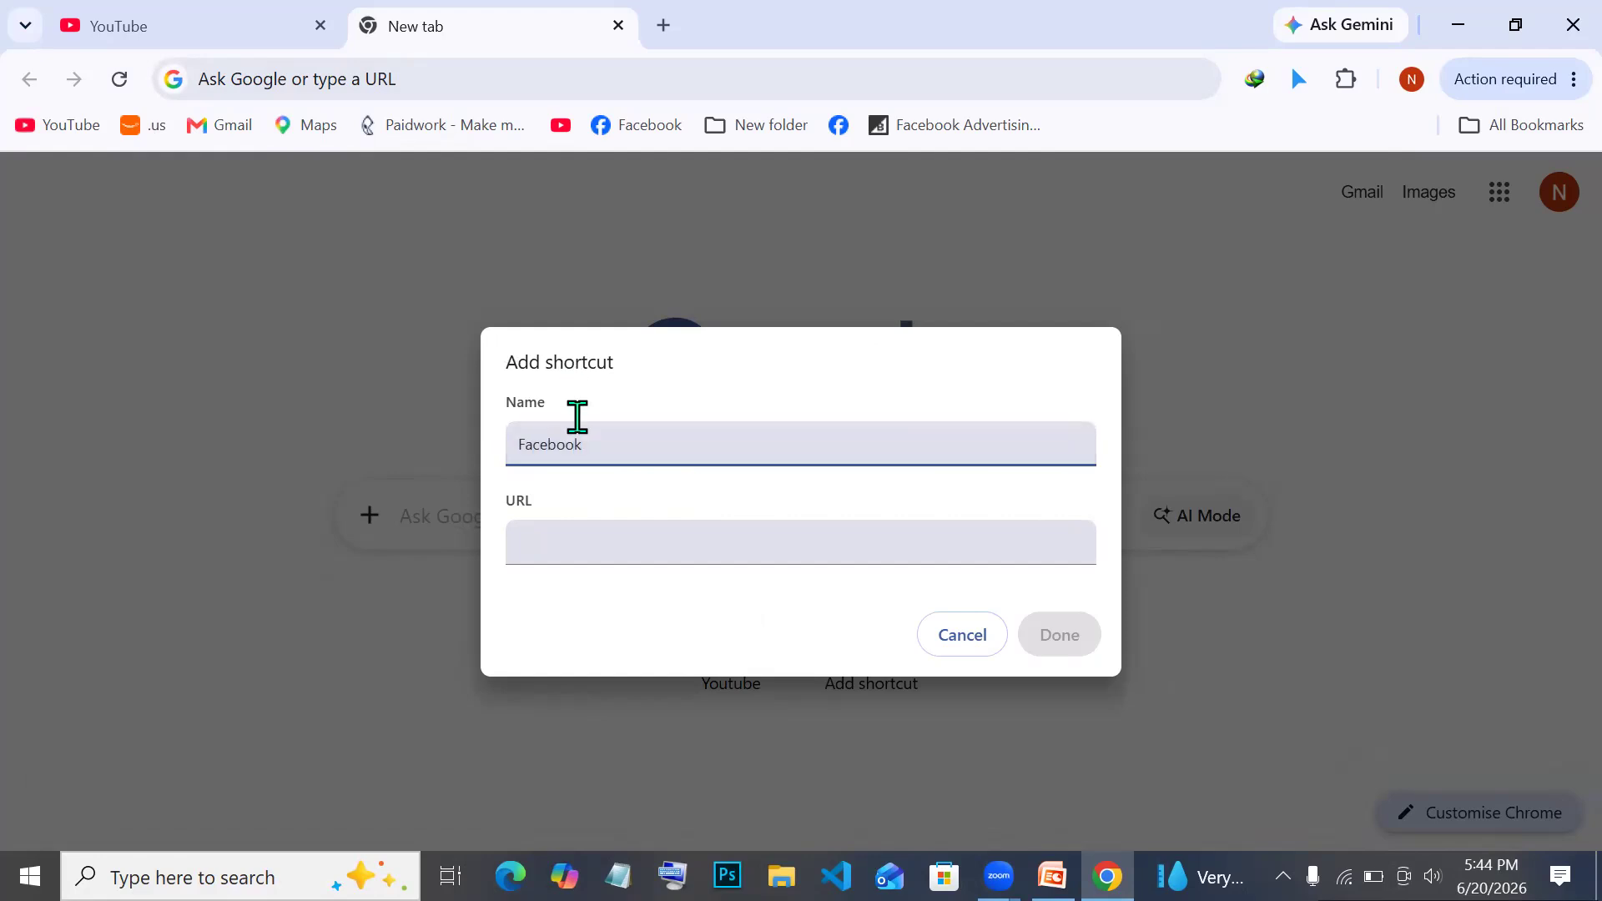
left_click(534, 551)
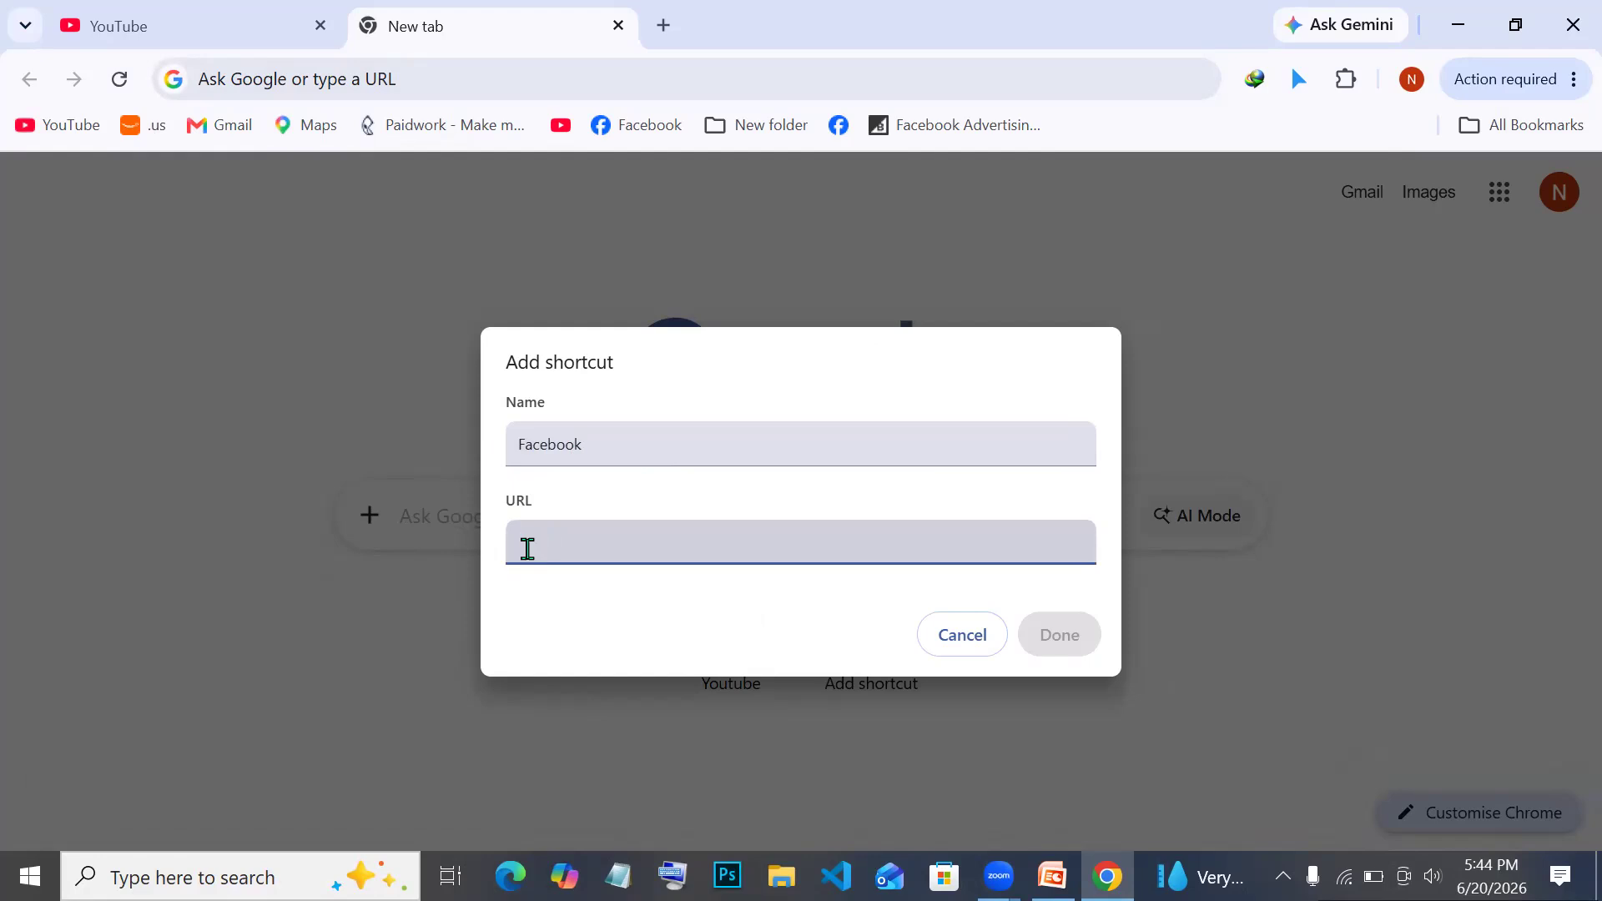
type("f")
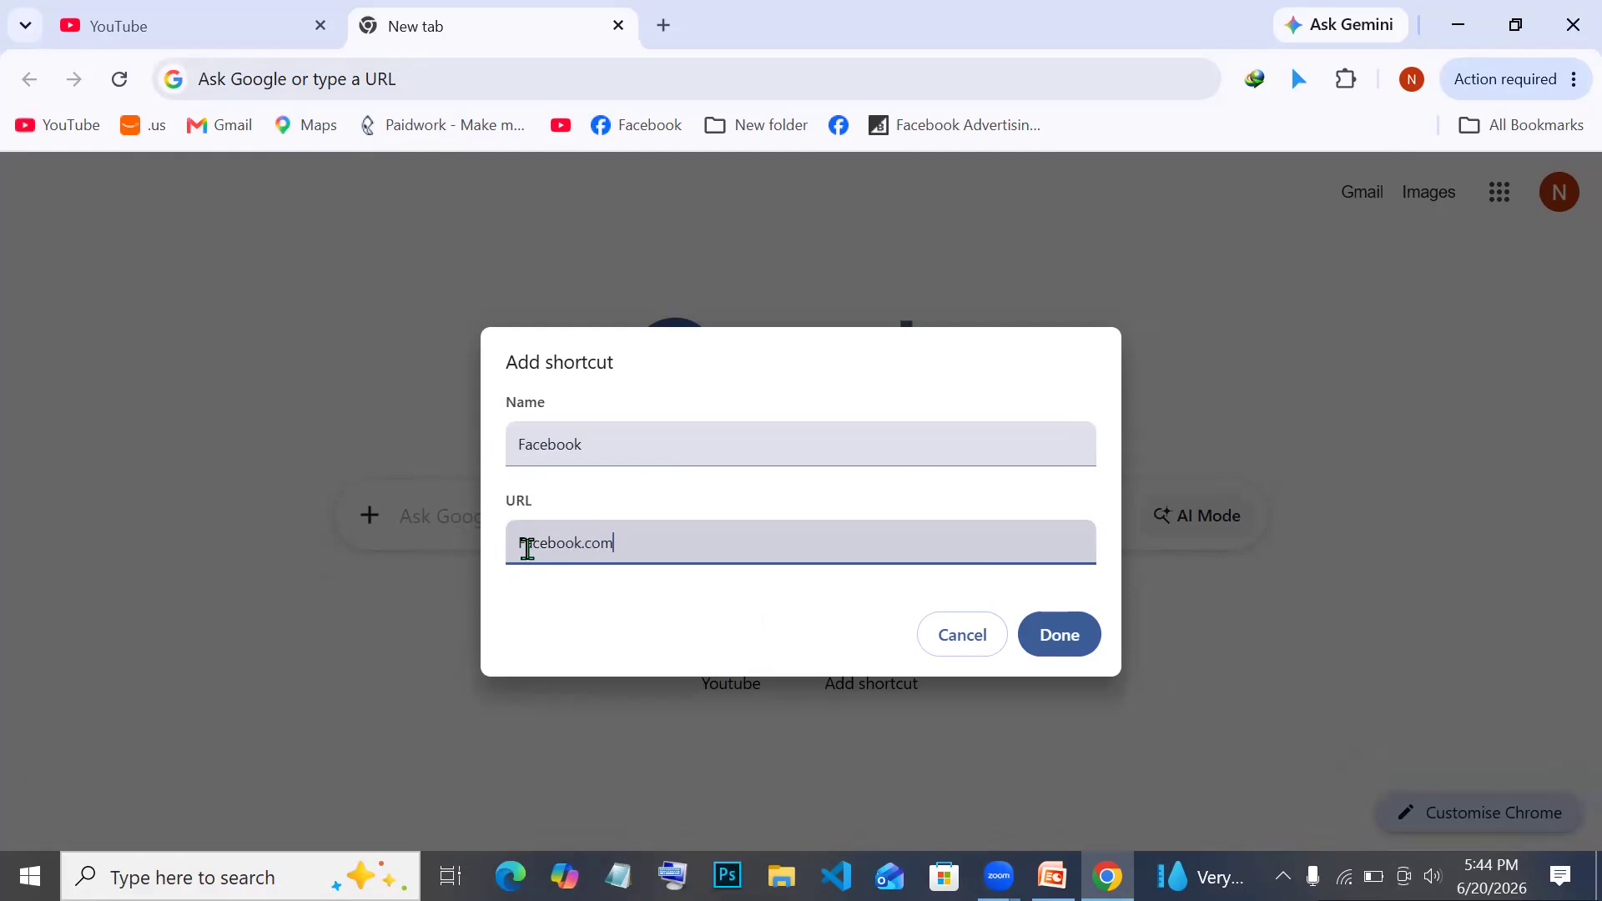
left_click(1064, 641)
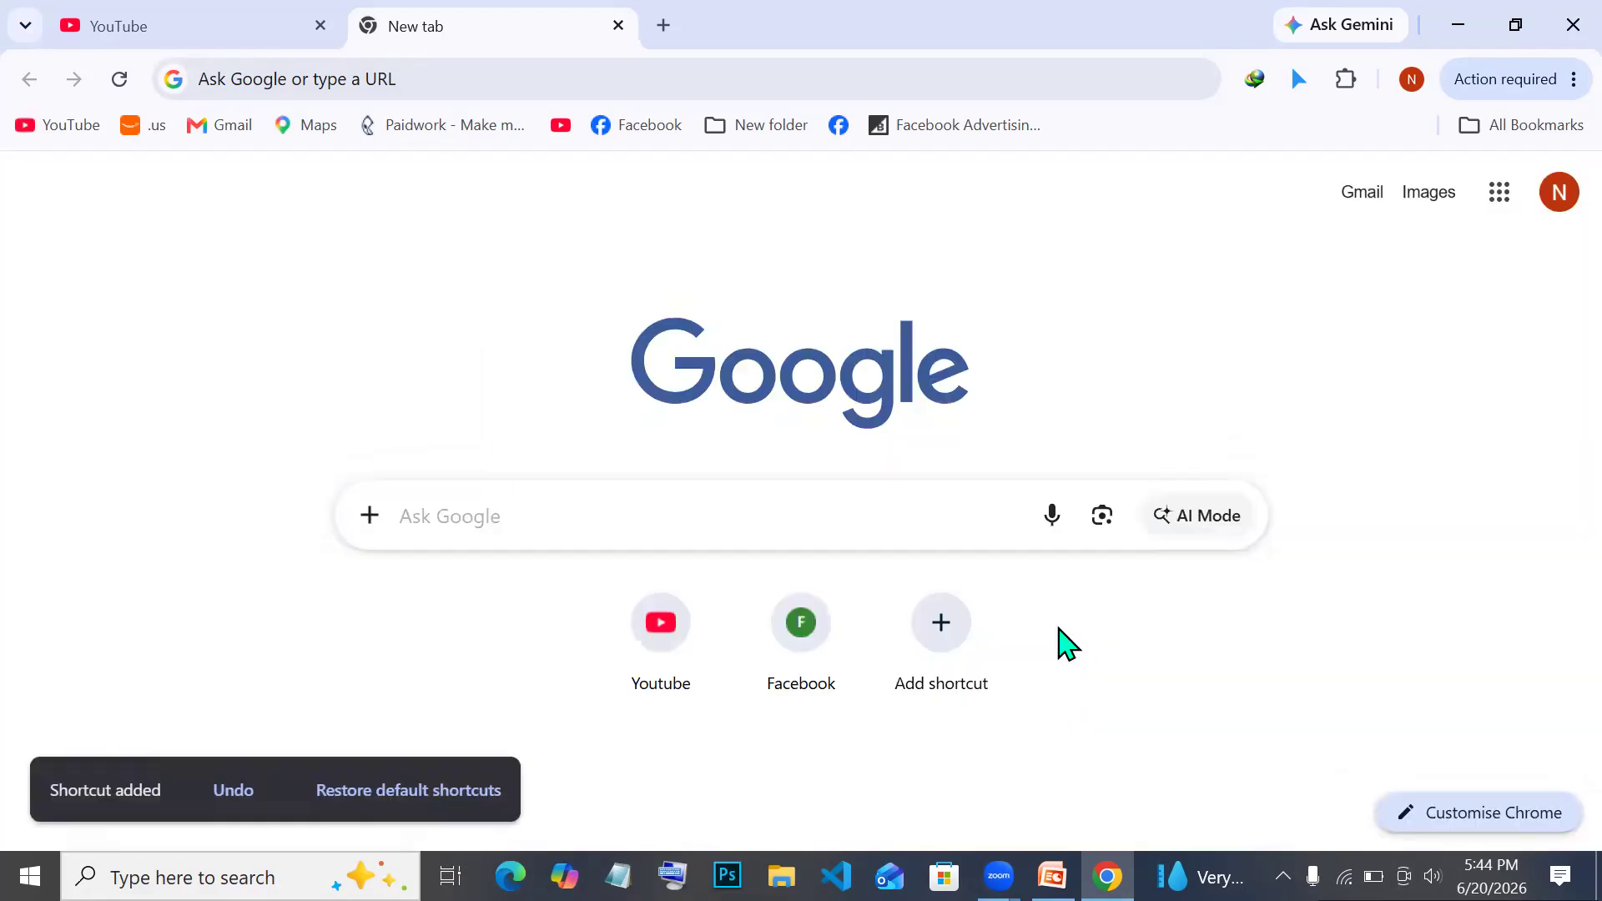
Test the Facebook shortcut in the current tab and in a new tab, dismiss the saved-login prompt and close the duplicate tab.
left_click(813, 638)
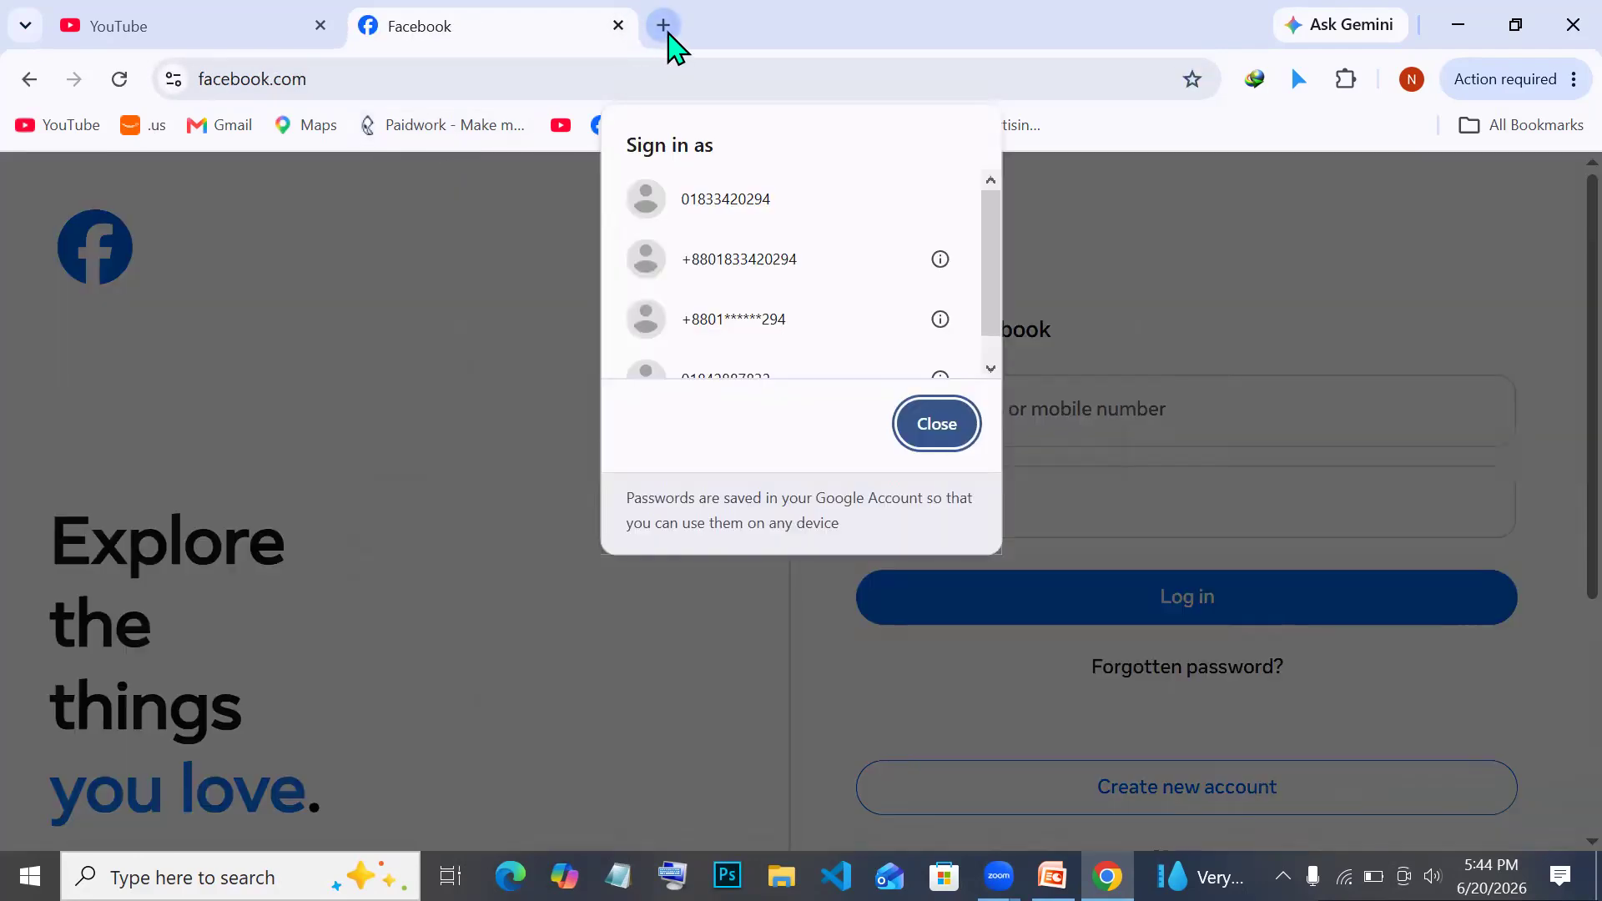
left_click(663, 27)
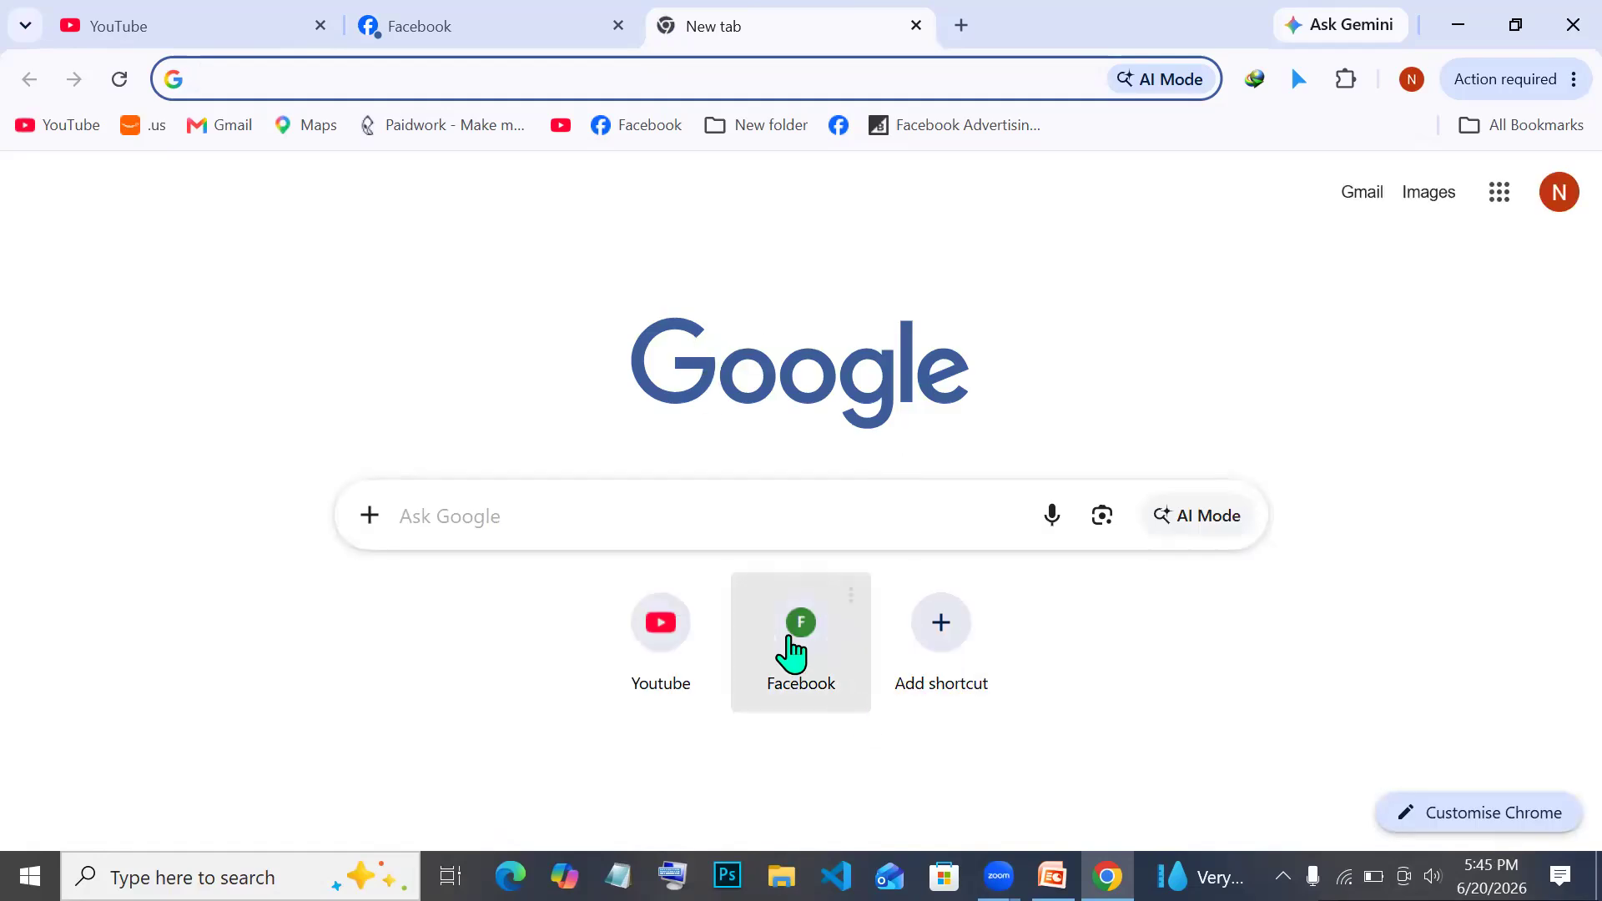
left_click(797, 644)
left_click(558, 37)
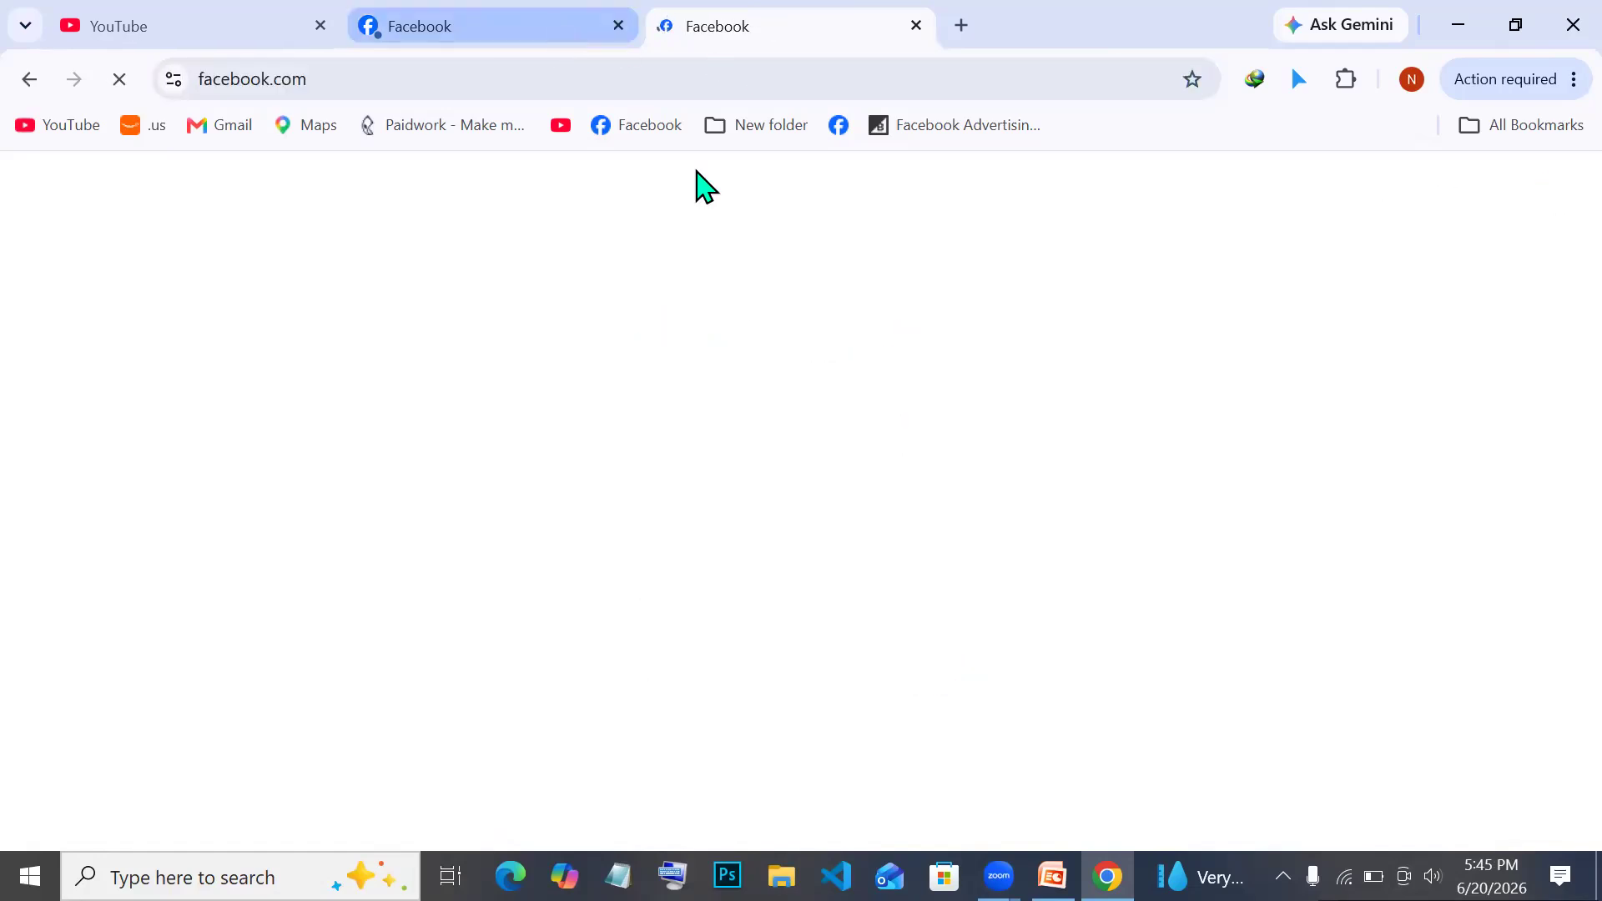
left_click(918, 434)
left_click(916, 26)
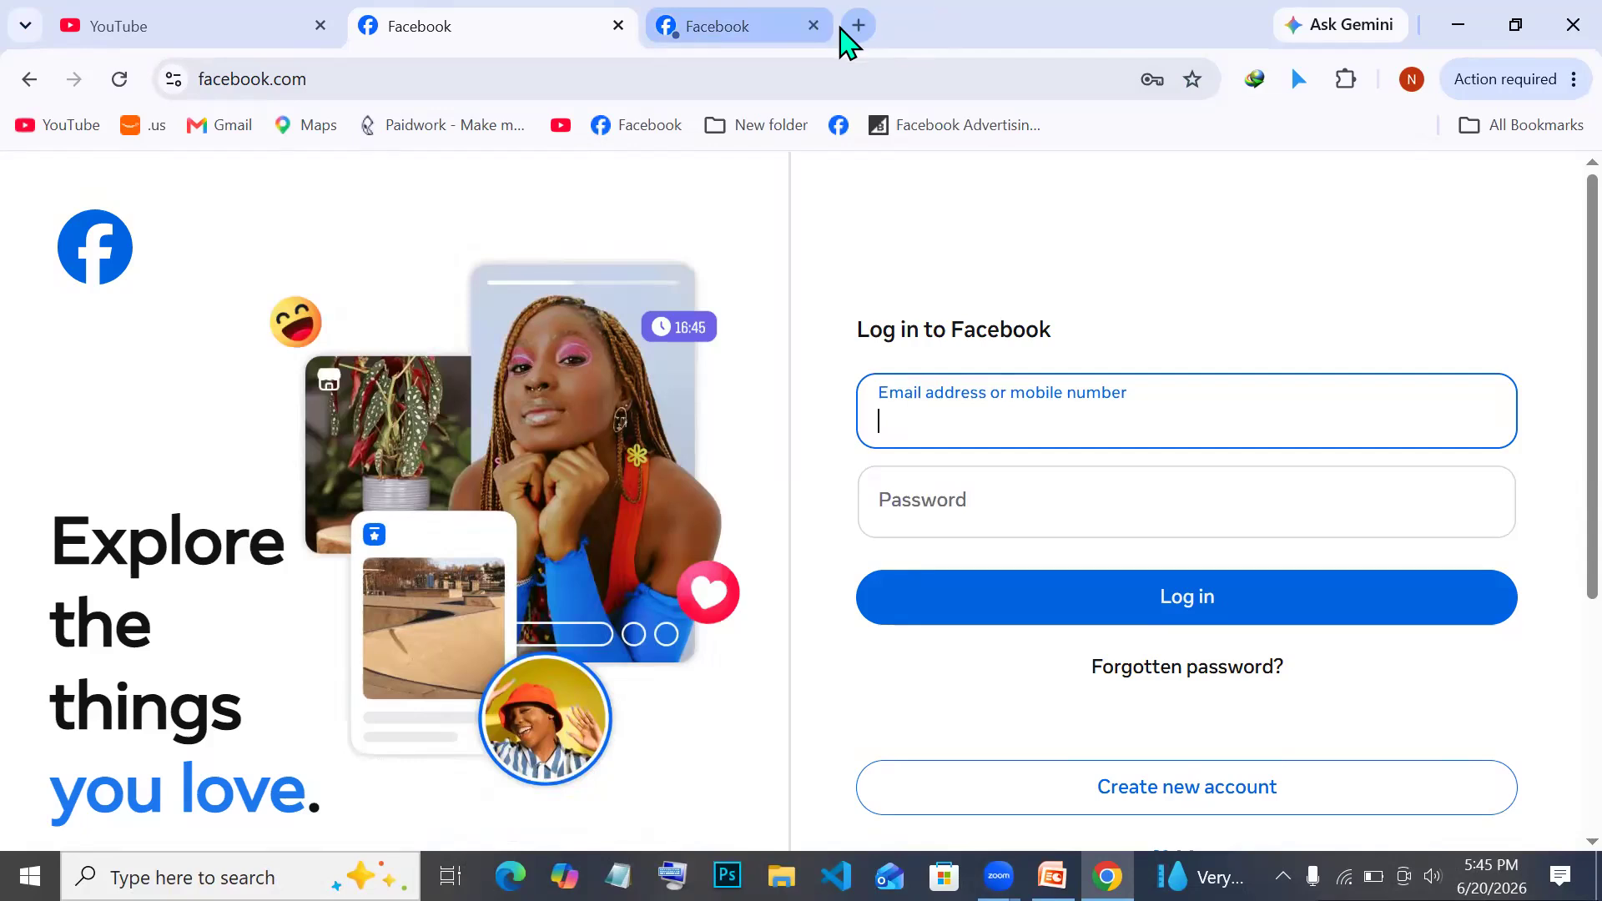
left_click(663, 26)
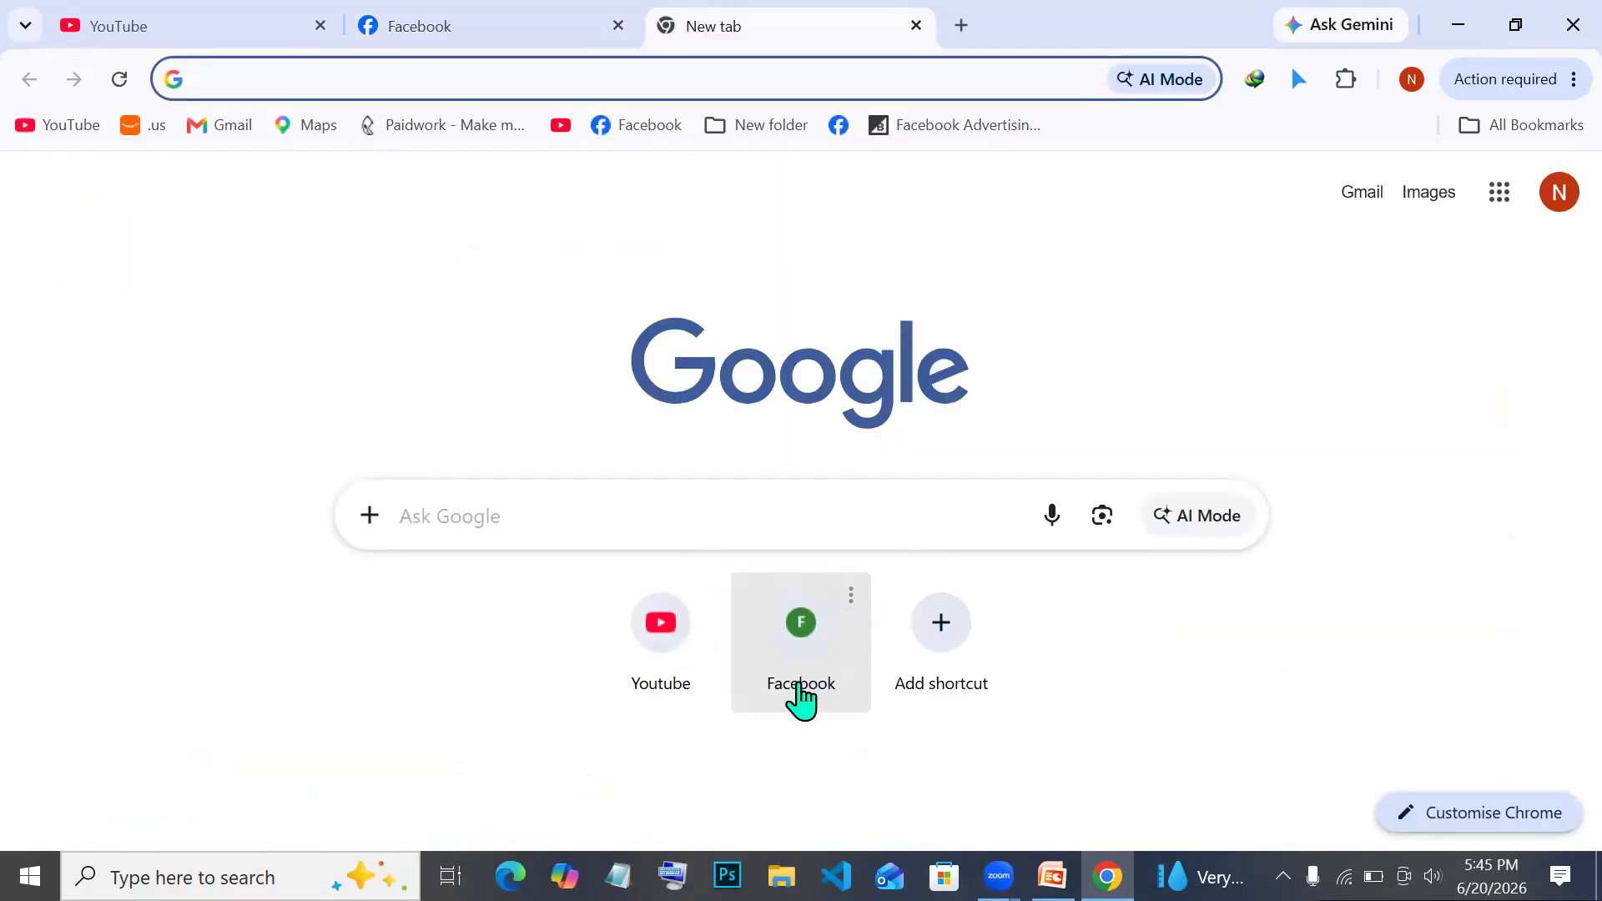
left_click(852, 595)
left_click(852, 595)
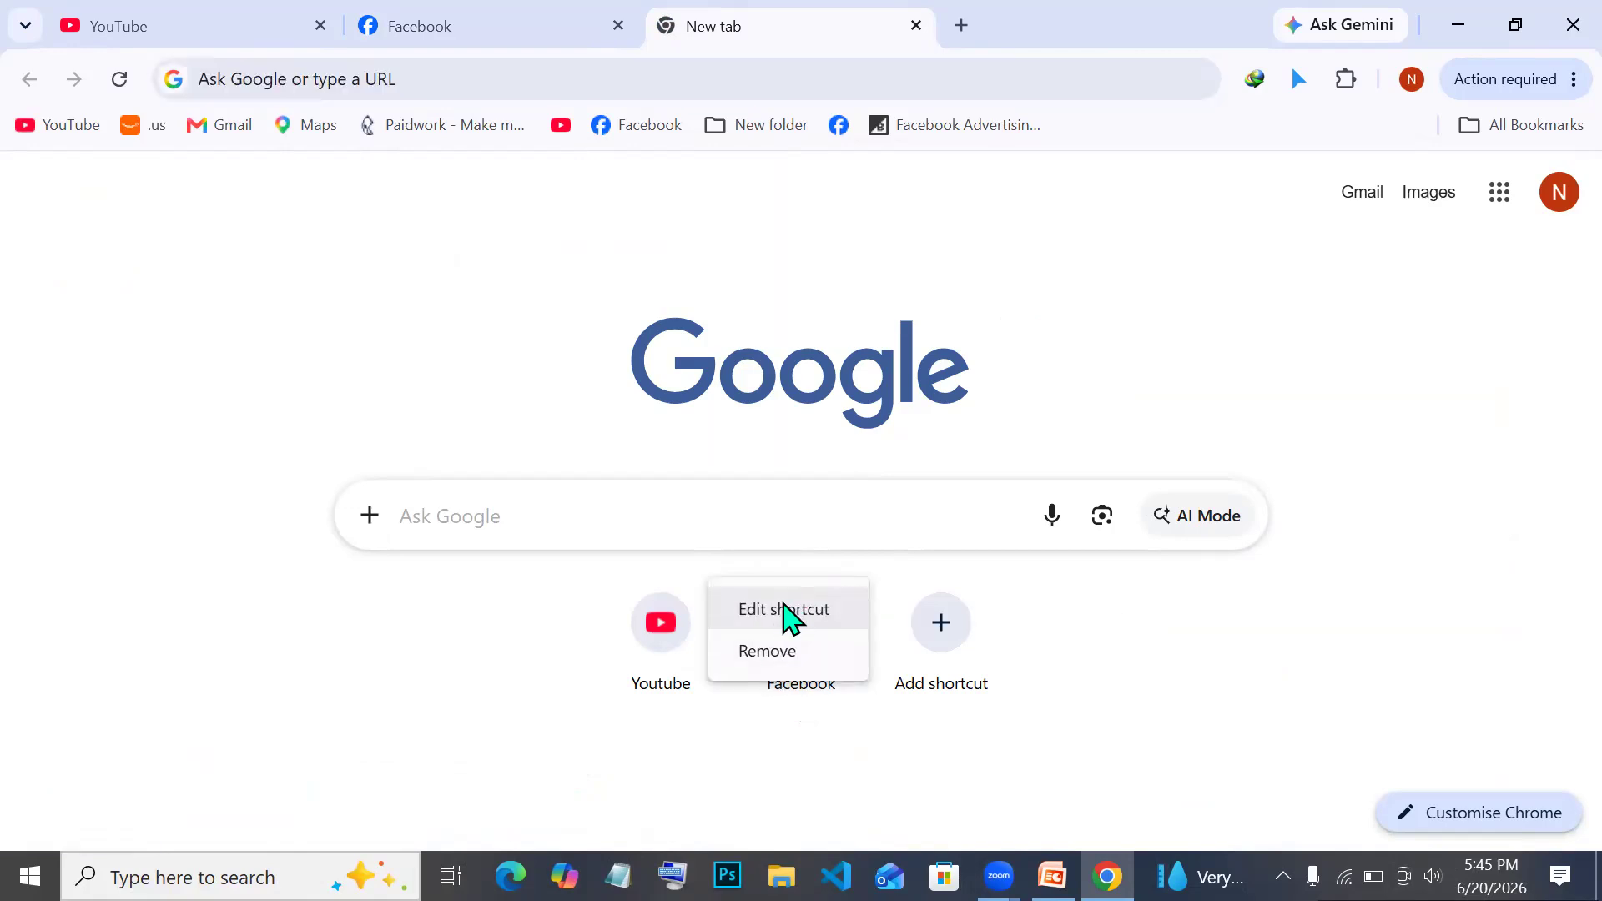
left_click(784, 611)
left_click(555, 543)
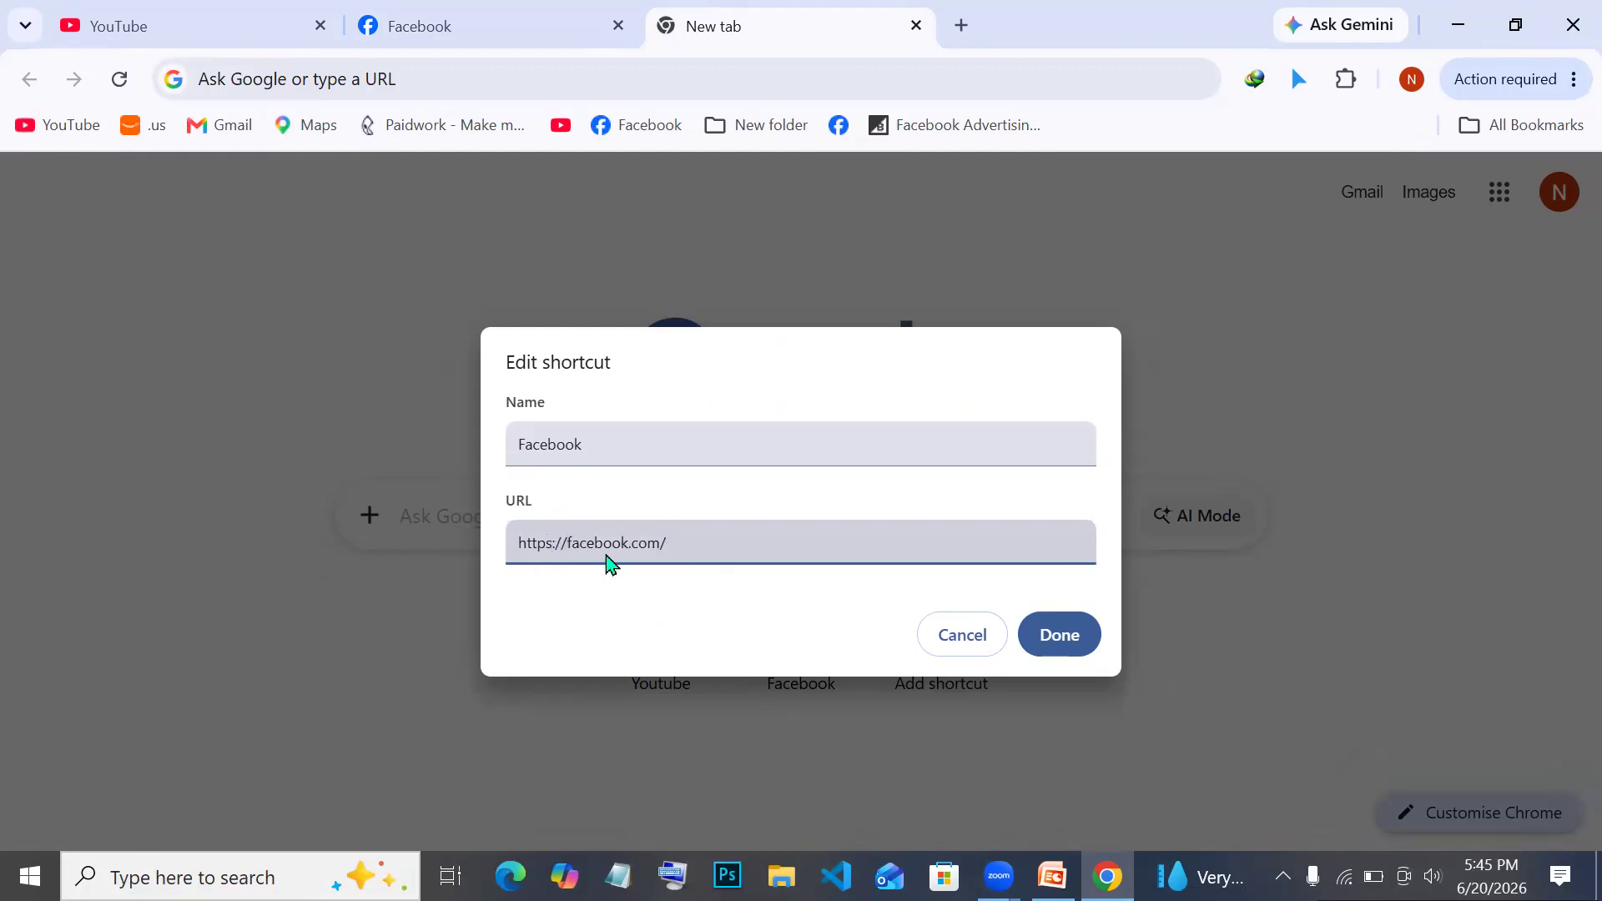
key("BackSpace")
type("www.")
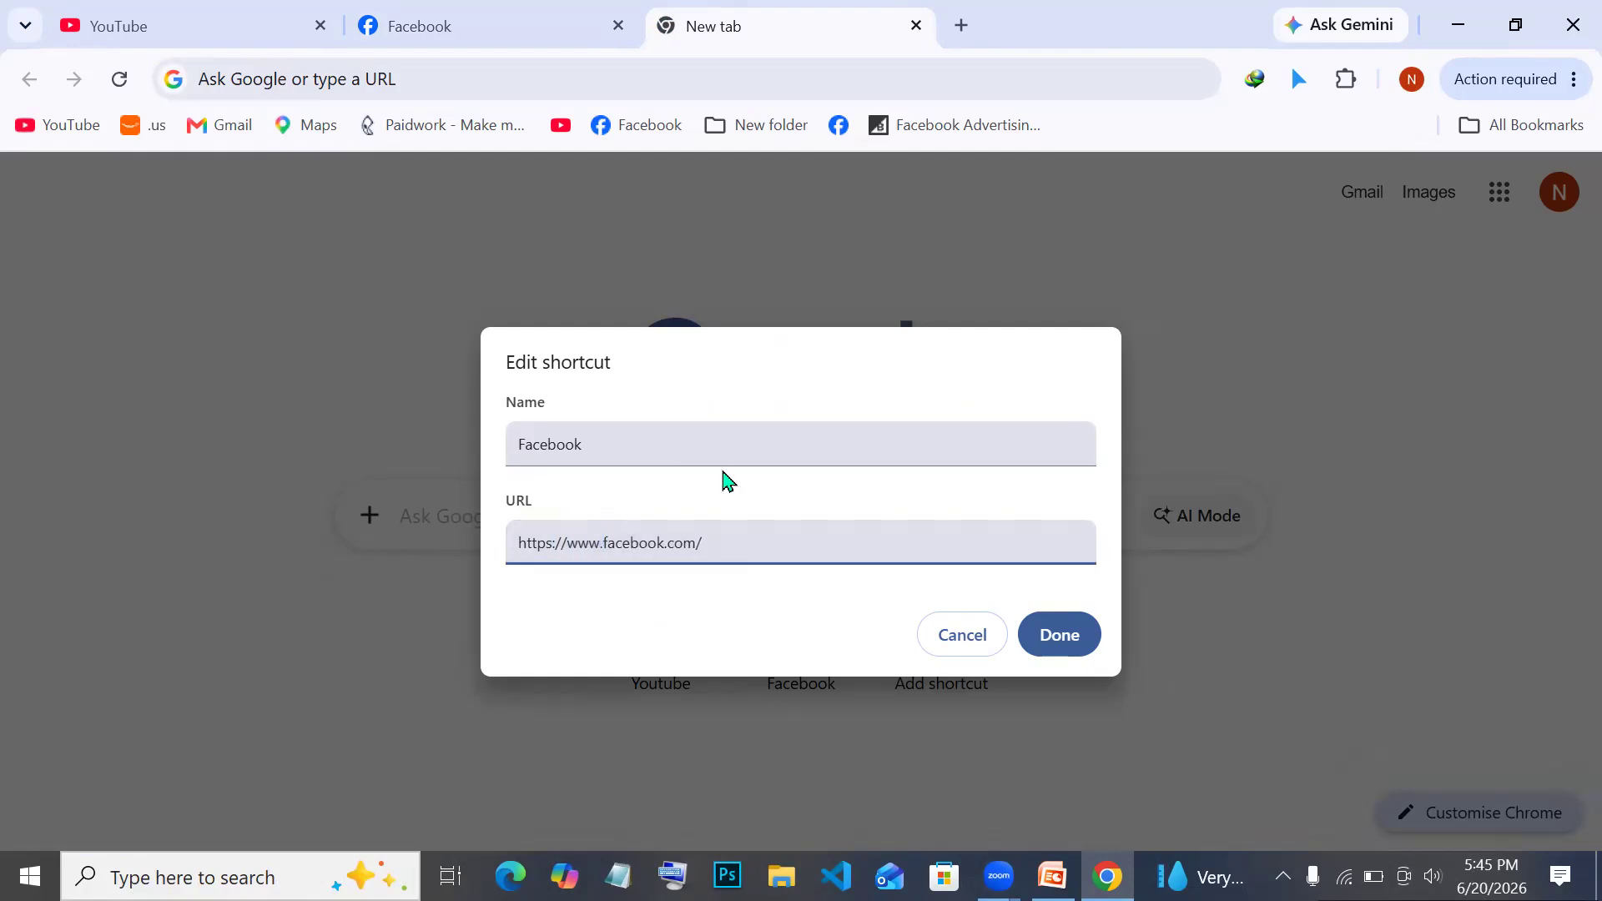
left_click(1057, 641)
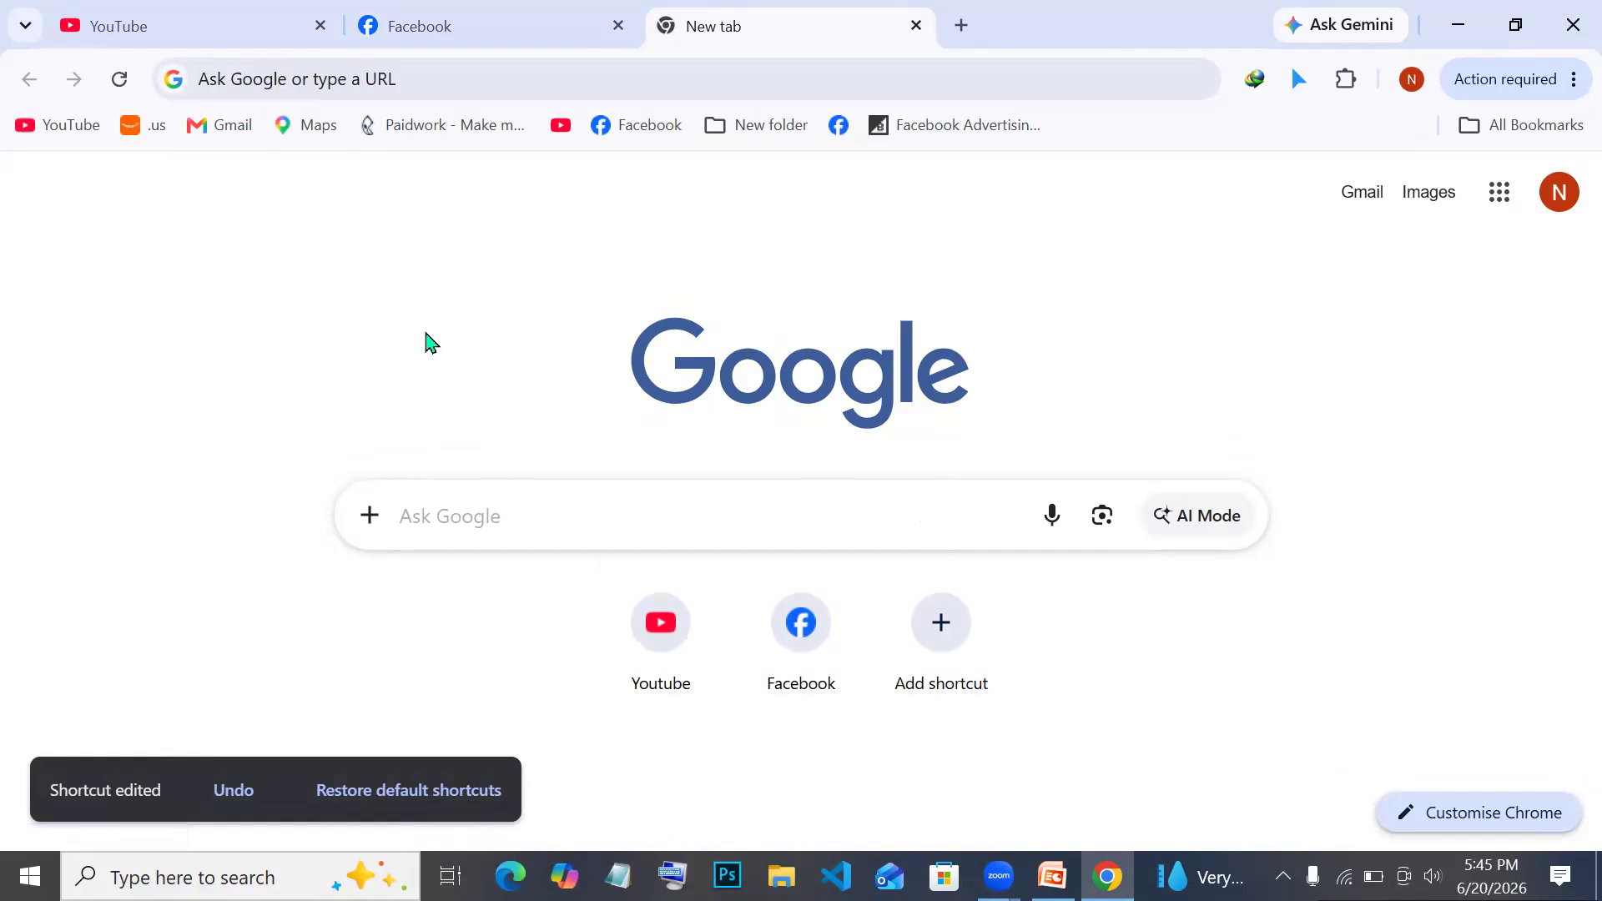
Look at the open YouTube and Facebook pages, and close the empty new tab.
left_click(162, 27)
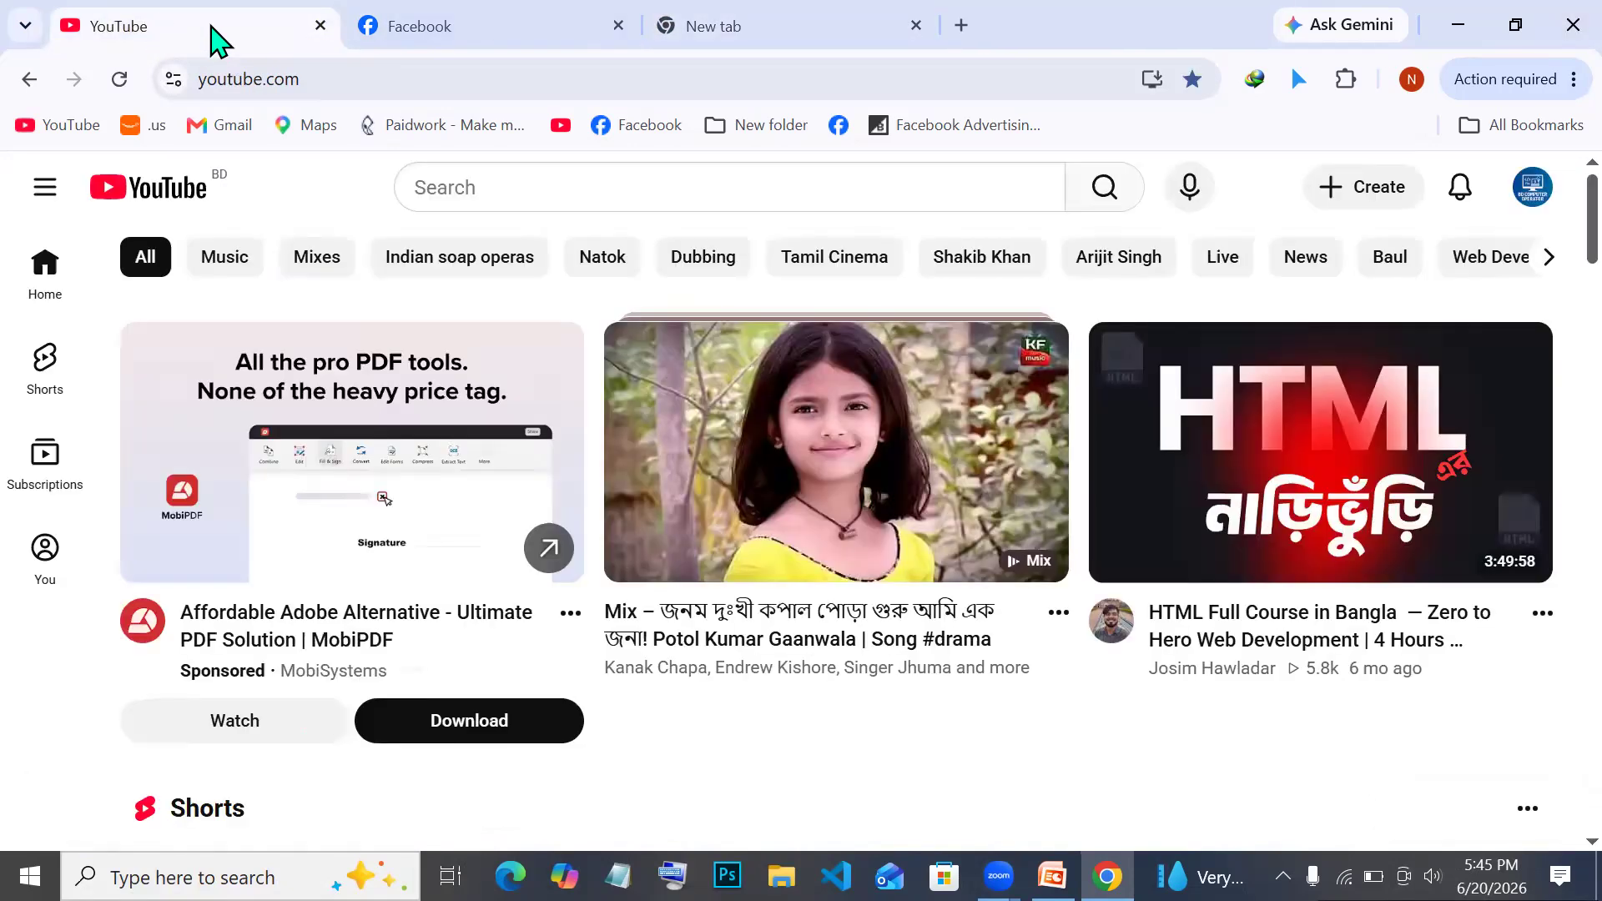
left_click(423, 29)
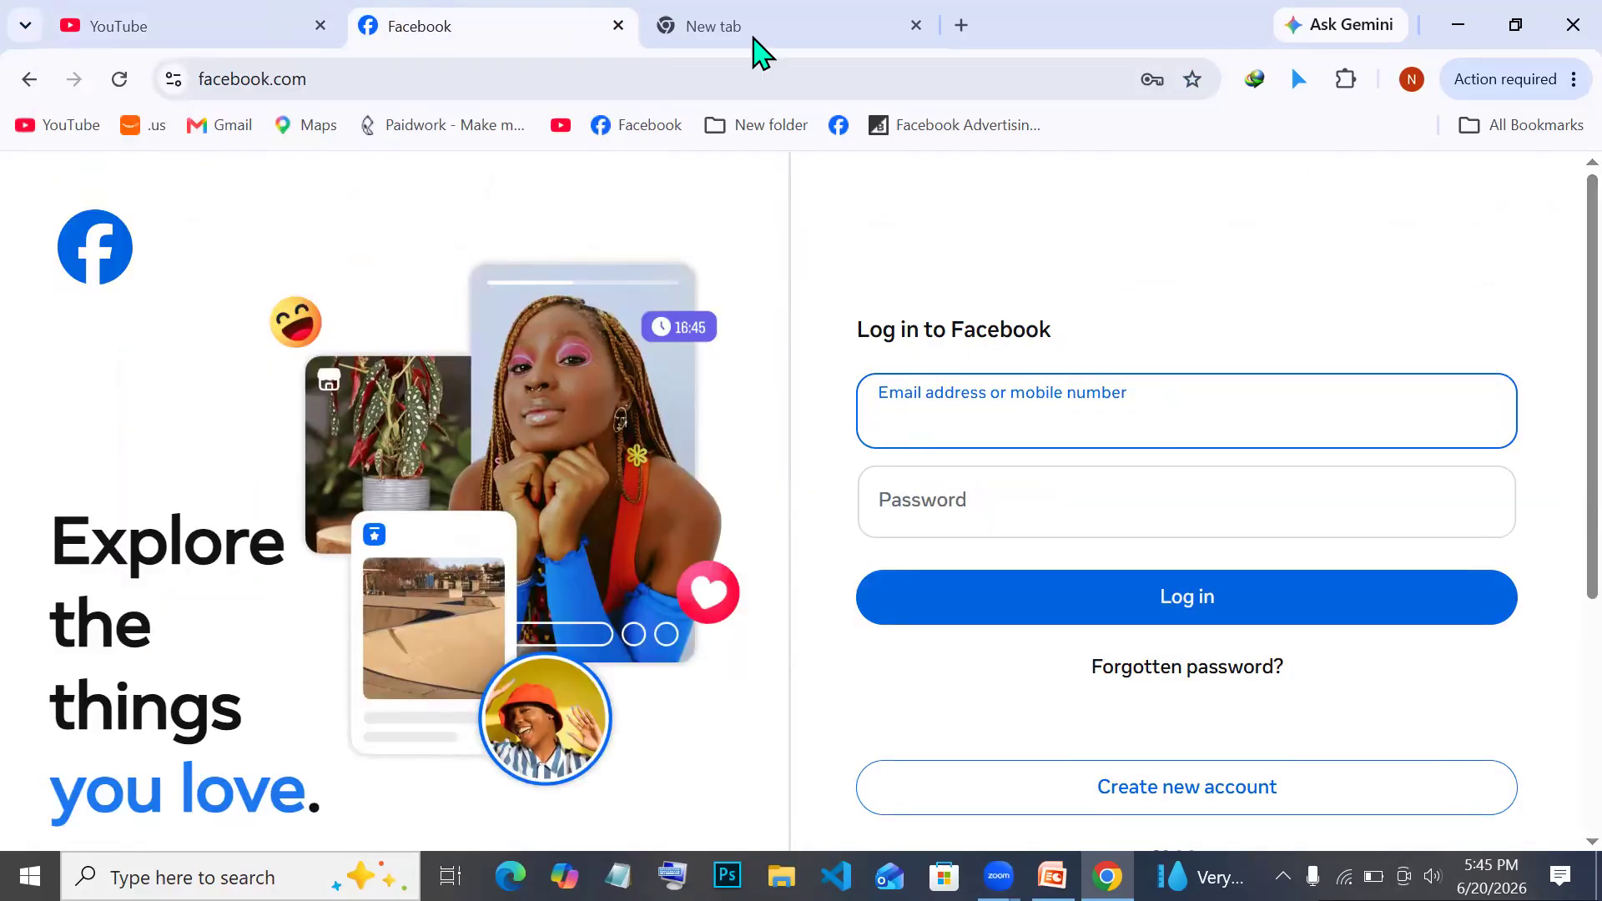
middle_click(699, 37)
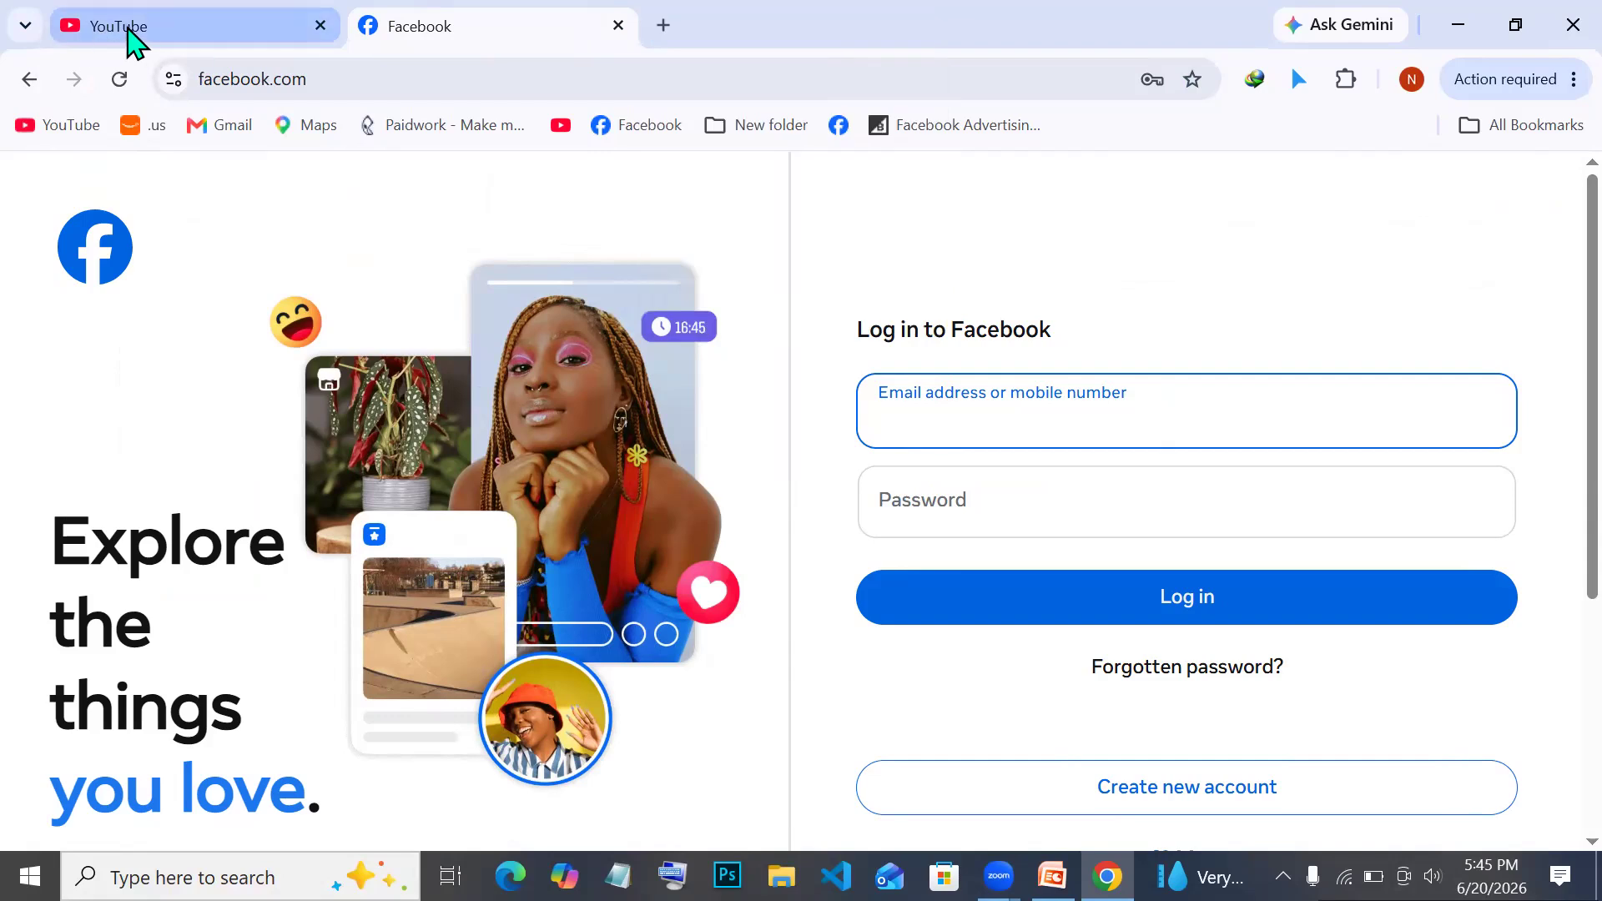
Return to the YouTube page and open YouTube Studio for the signed-in channel.
left_click(159, 28)
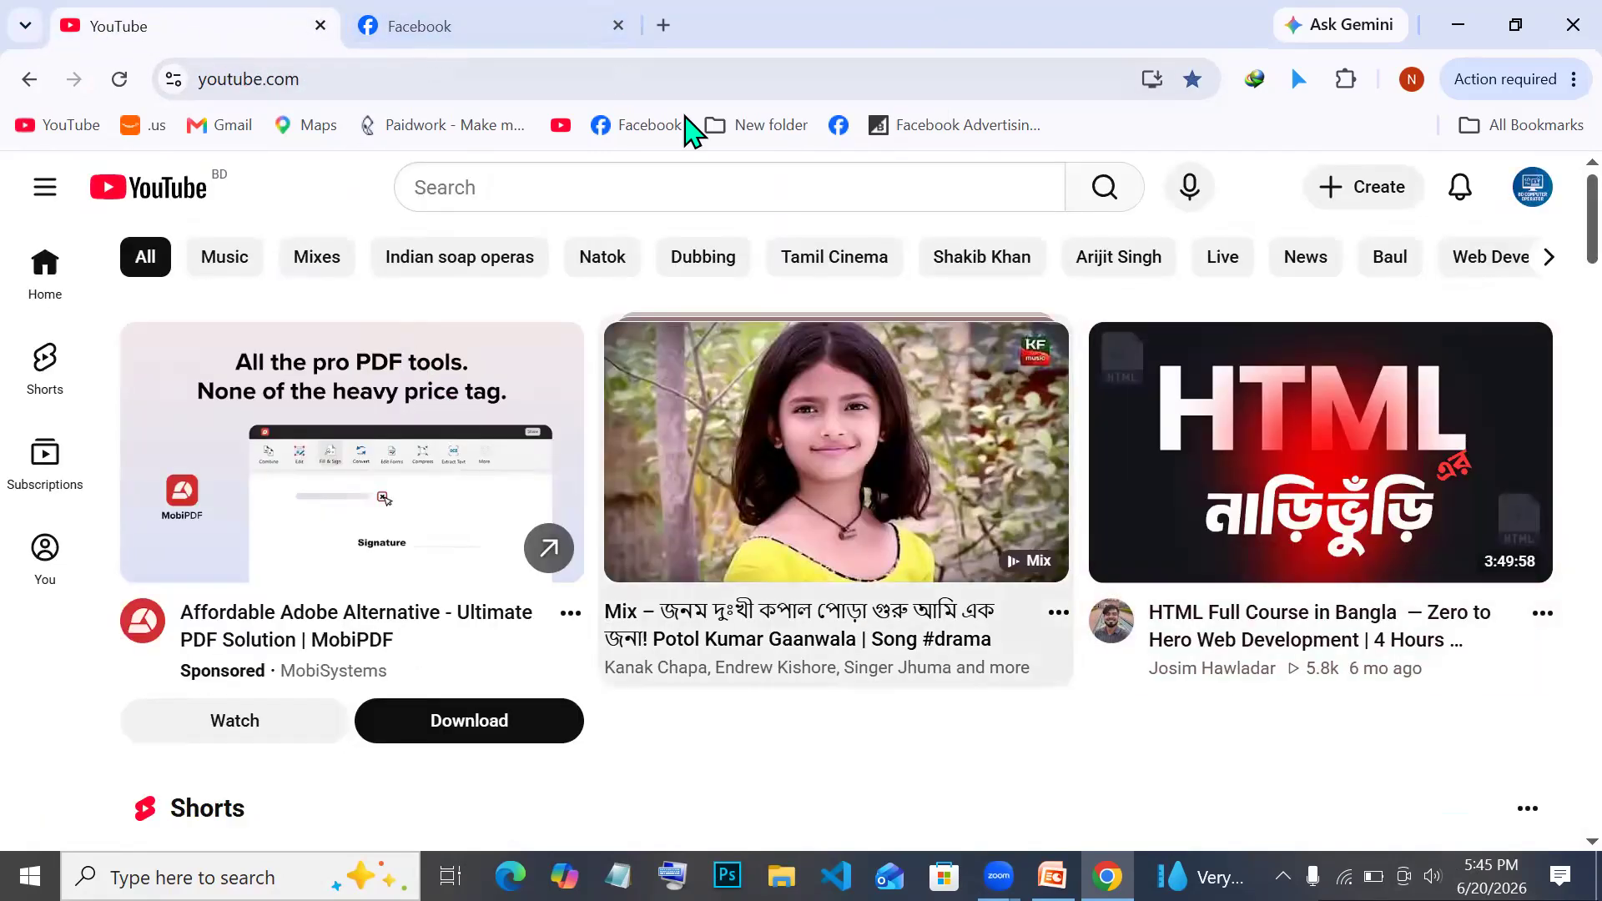
left_click(1530, 187)
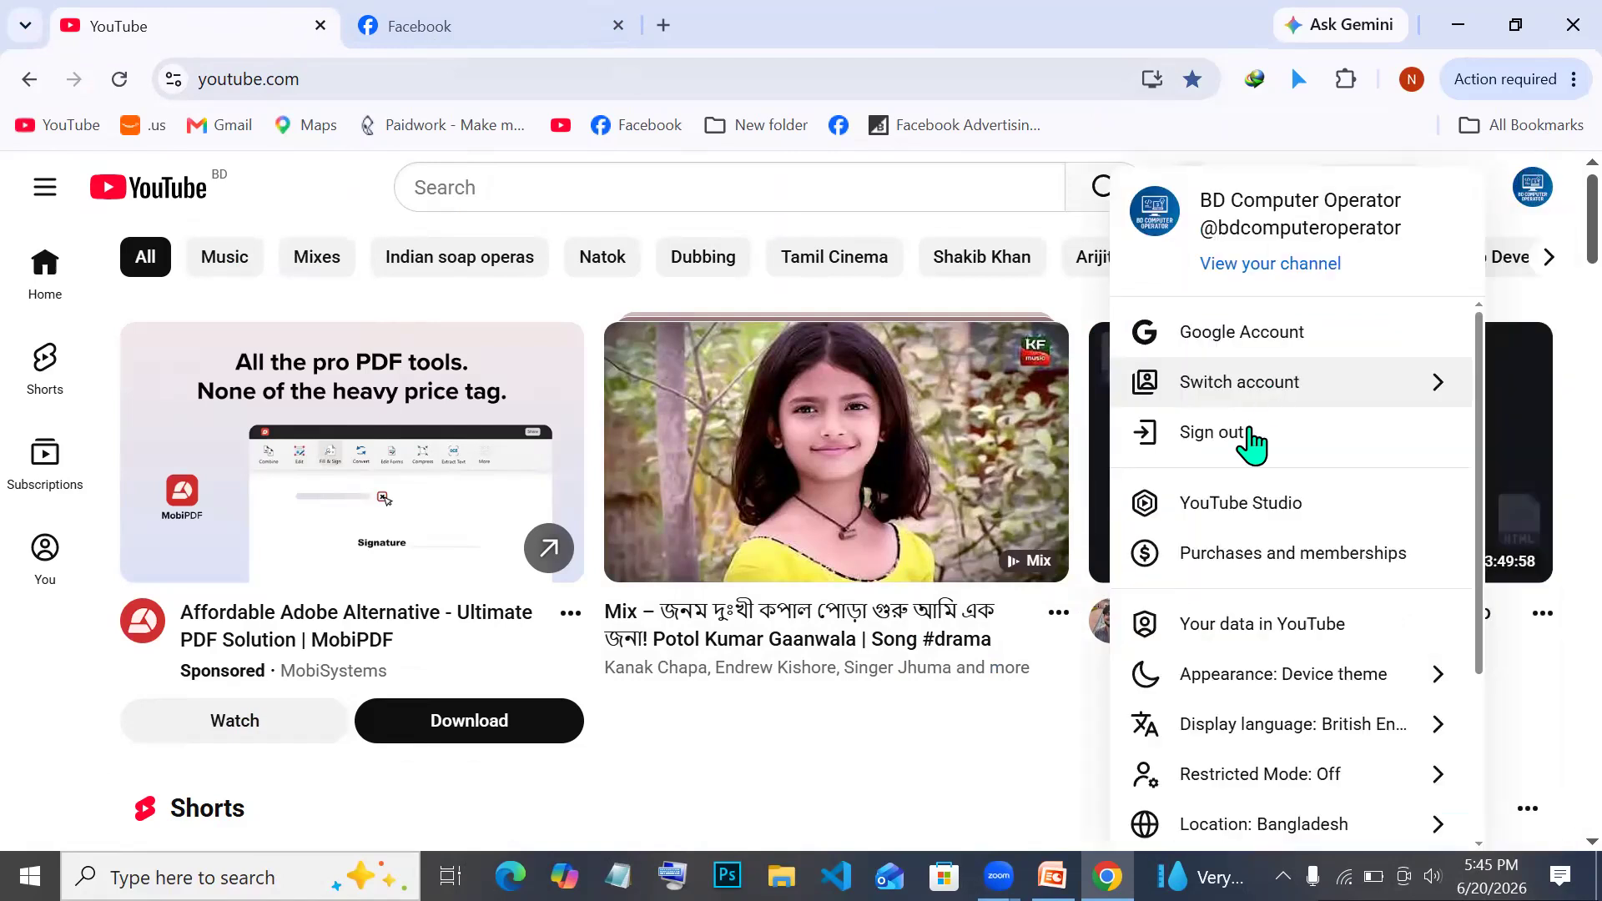
left_click(1241, 519)
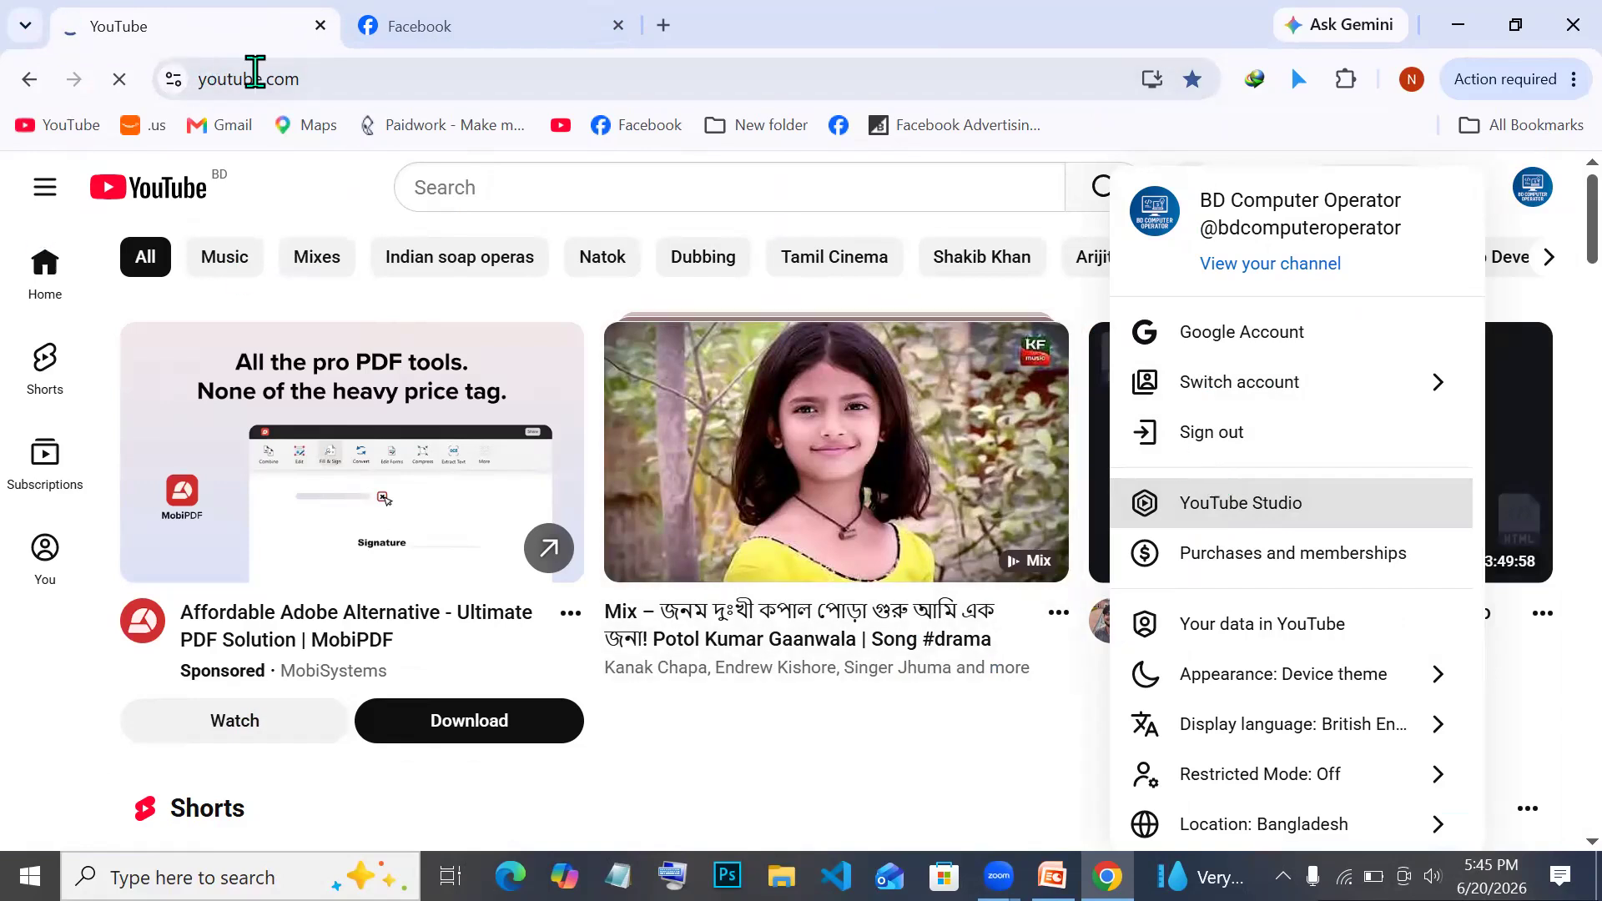
Search Google for facebook in the same tab, open the official Facebook site and dismiss the saved-login prompt.
left_click(399, 79)
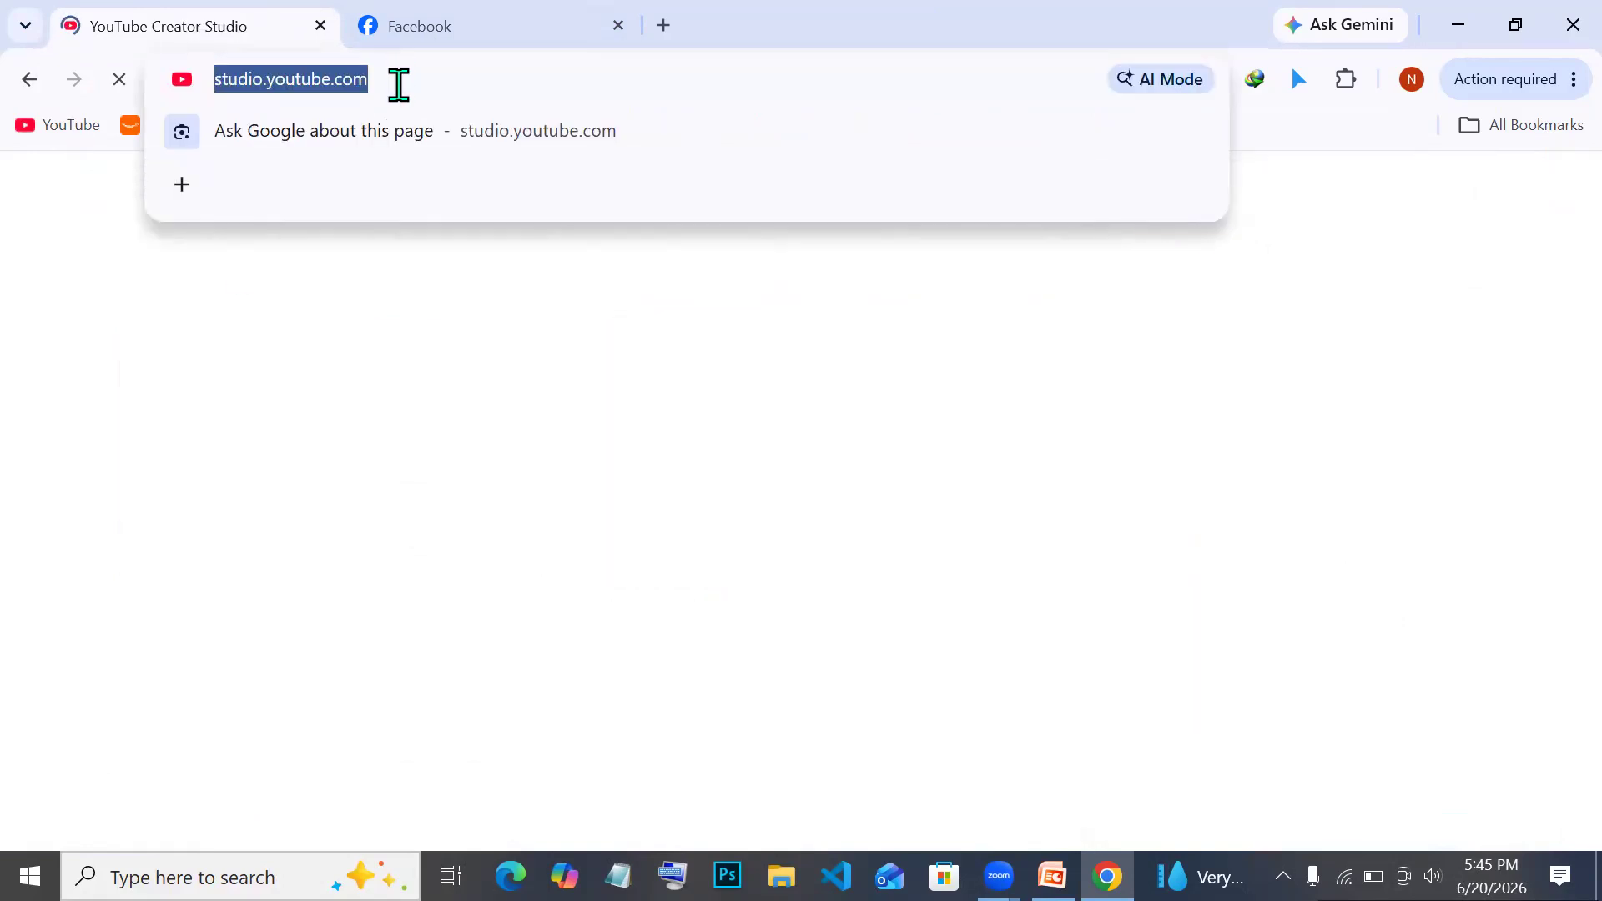
type("facebook")
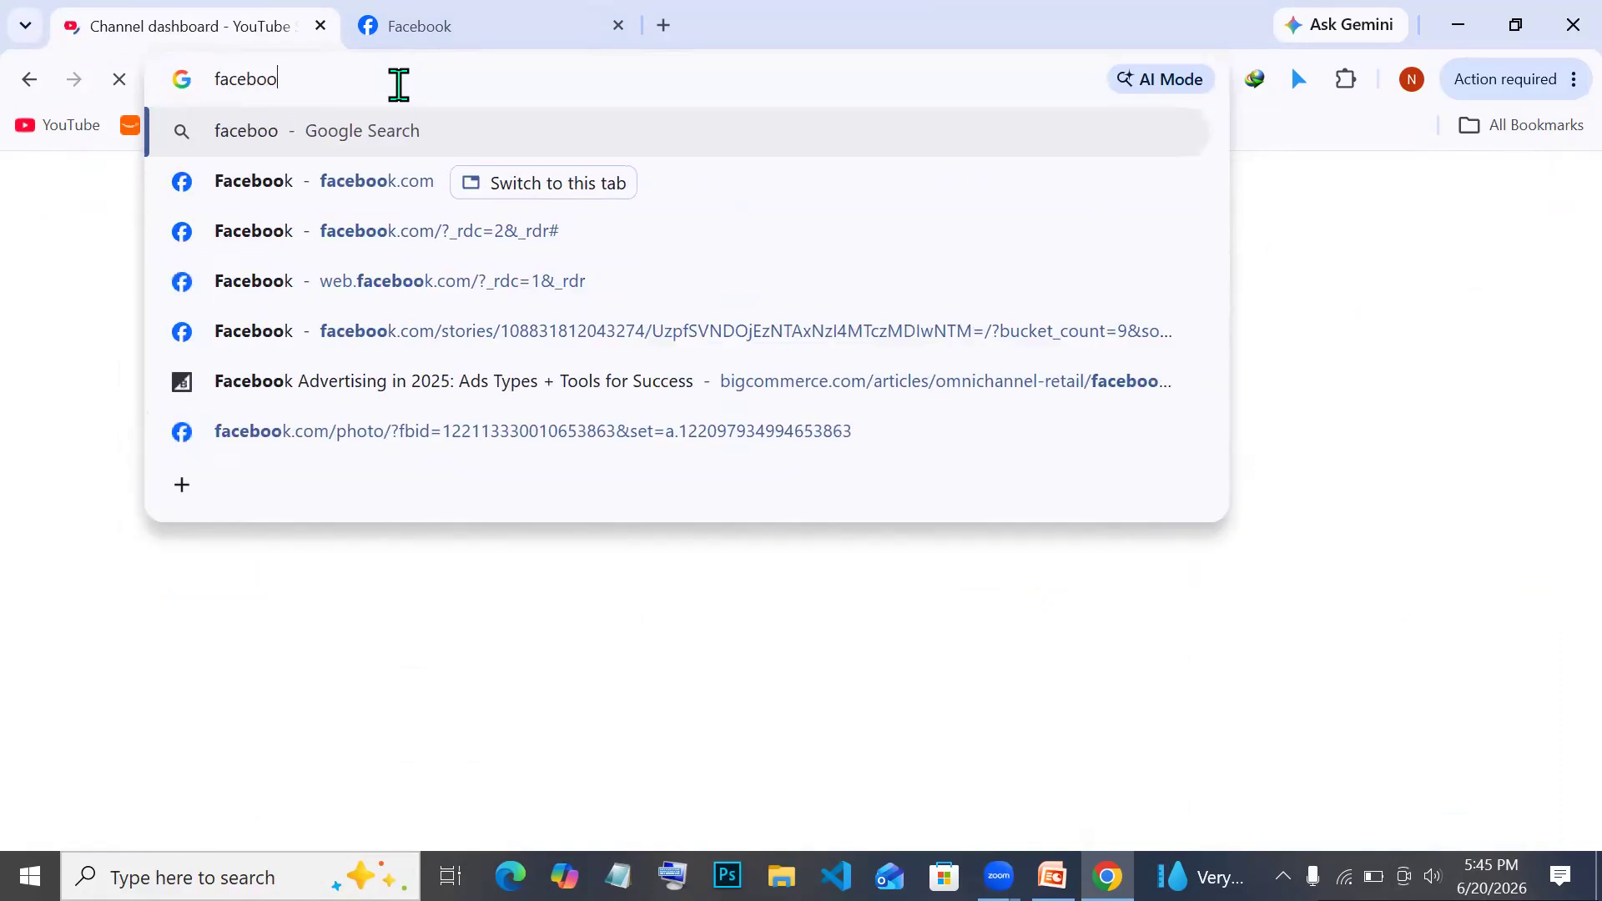
key("Return")
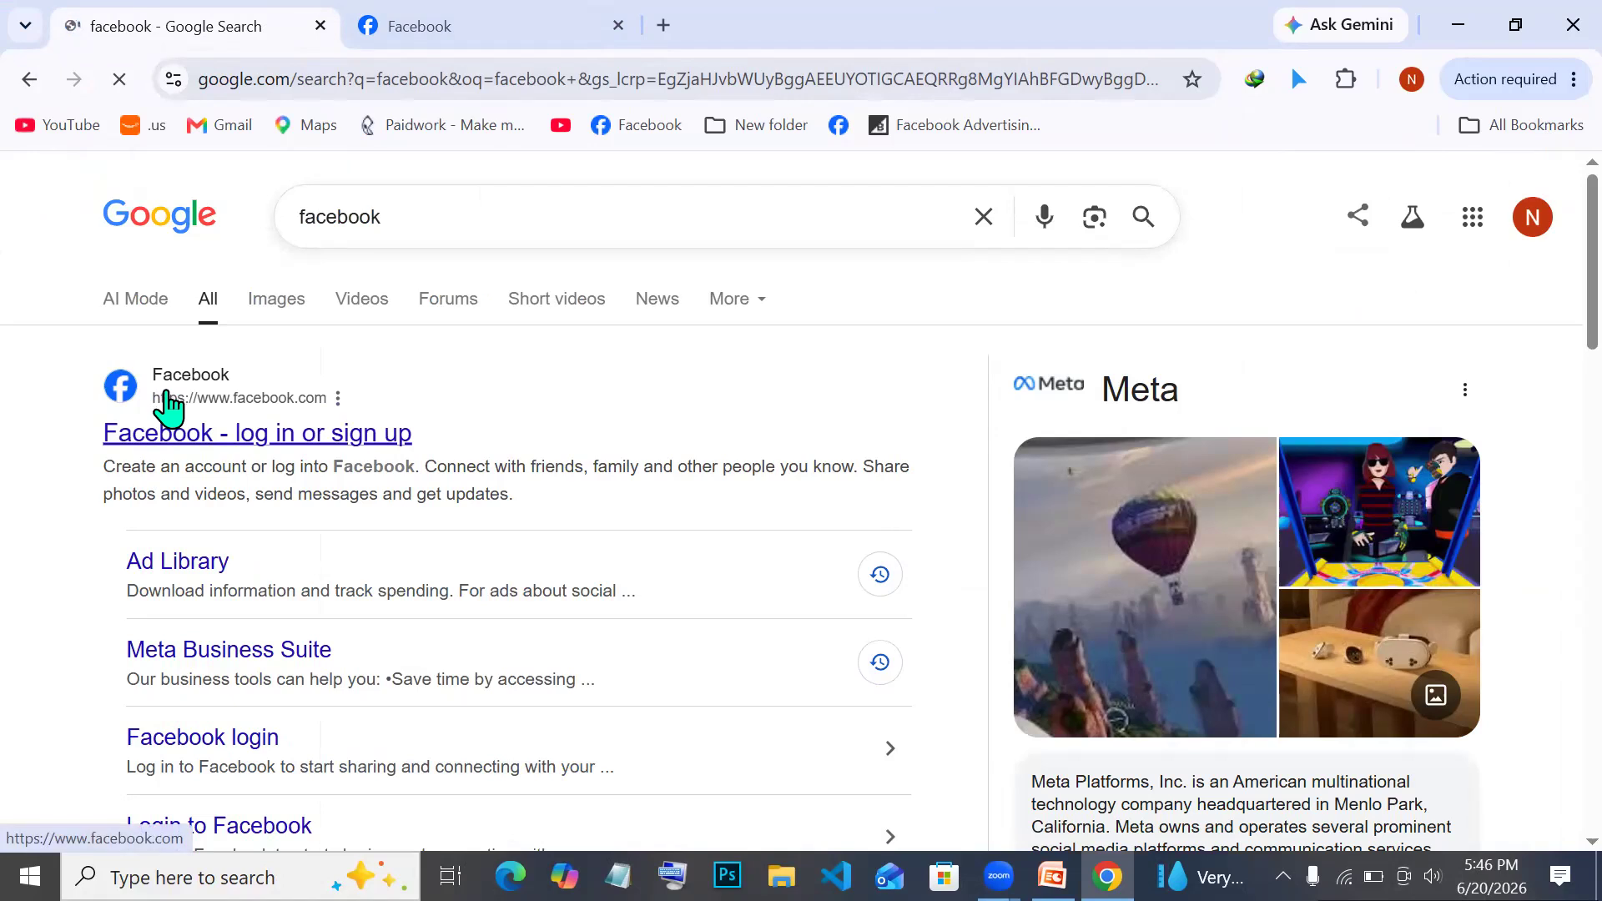
left_click(170, 400)
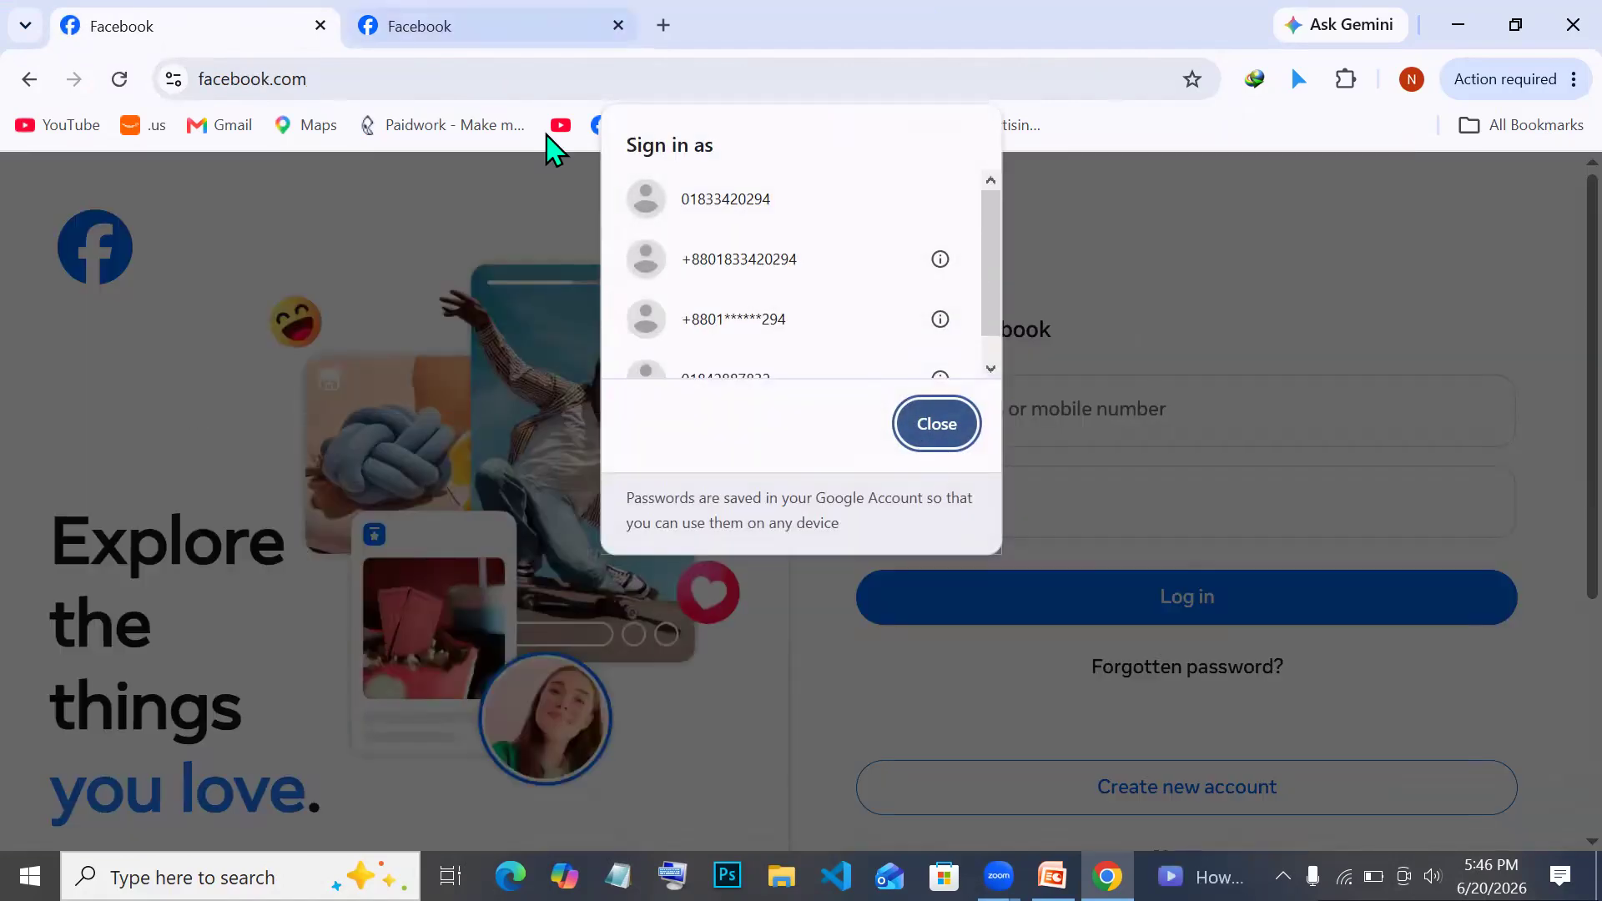
left_click(941, 425)
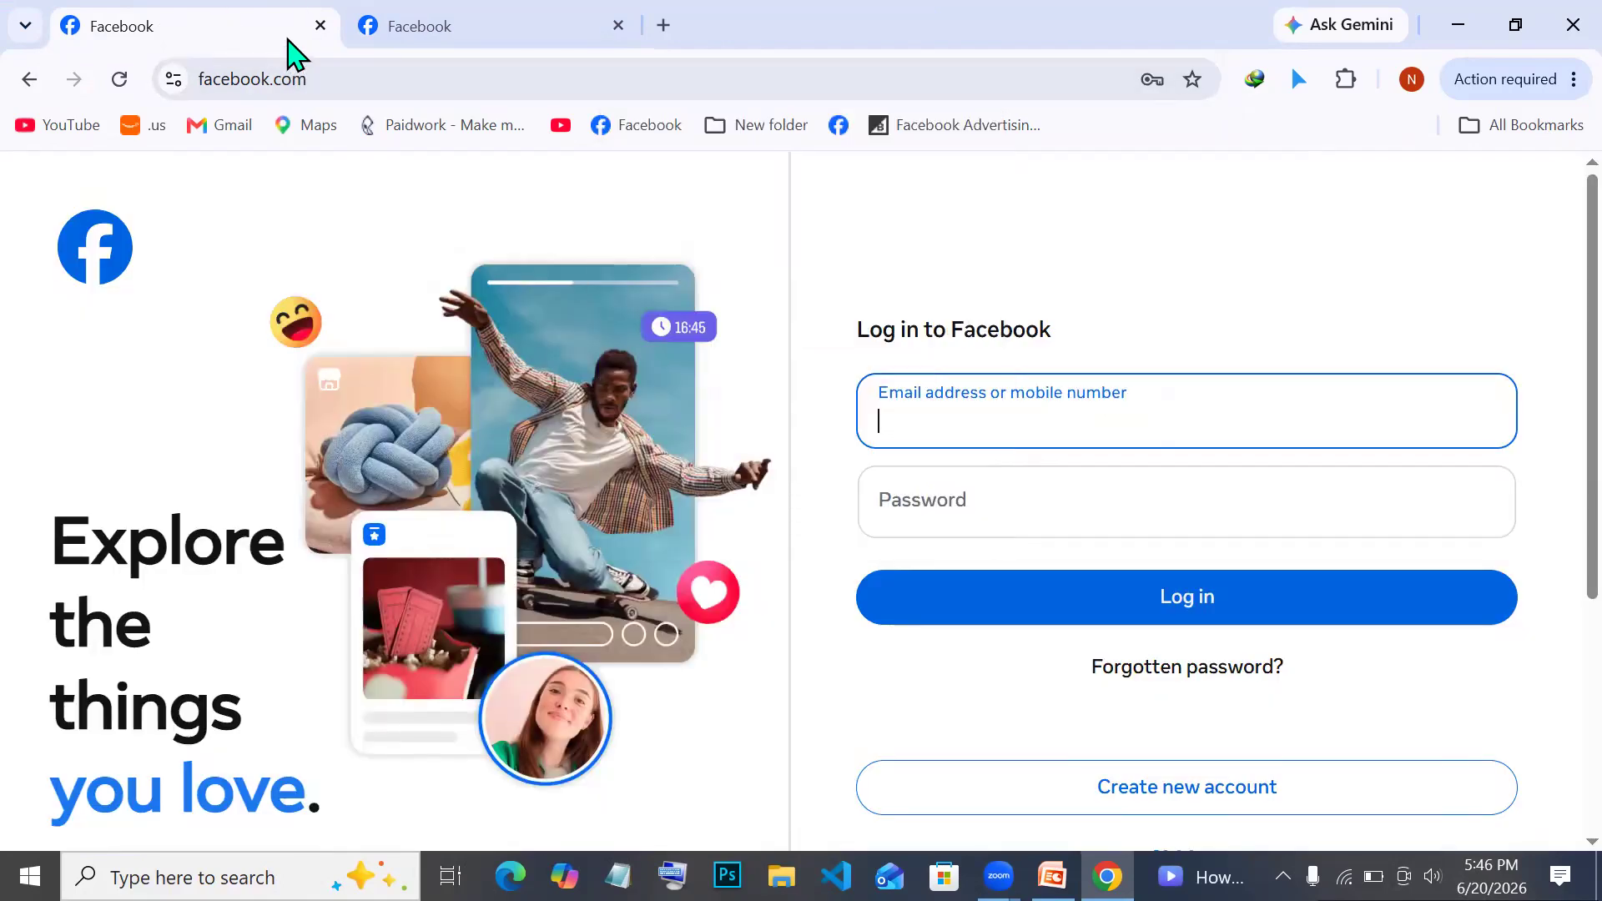
Load youtube.com in the current tab, and open a new tab page beside the existing tabs.
left_click(261, 83)
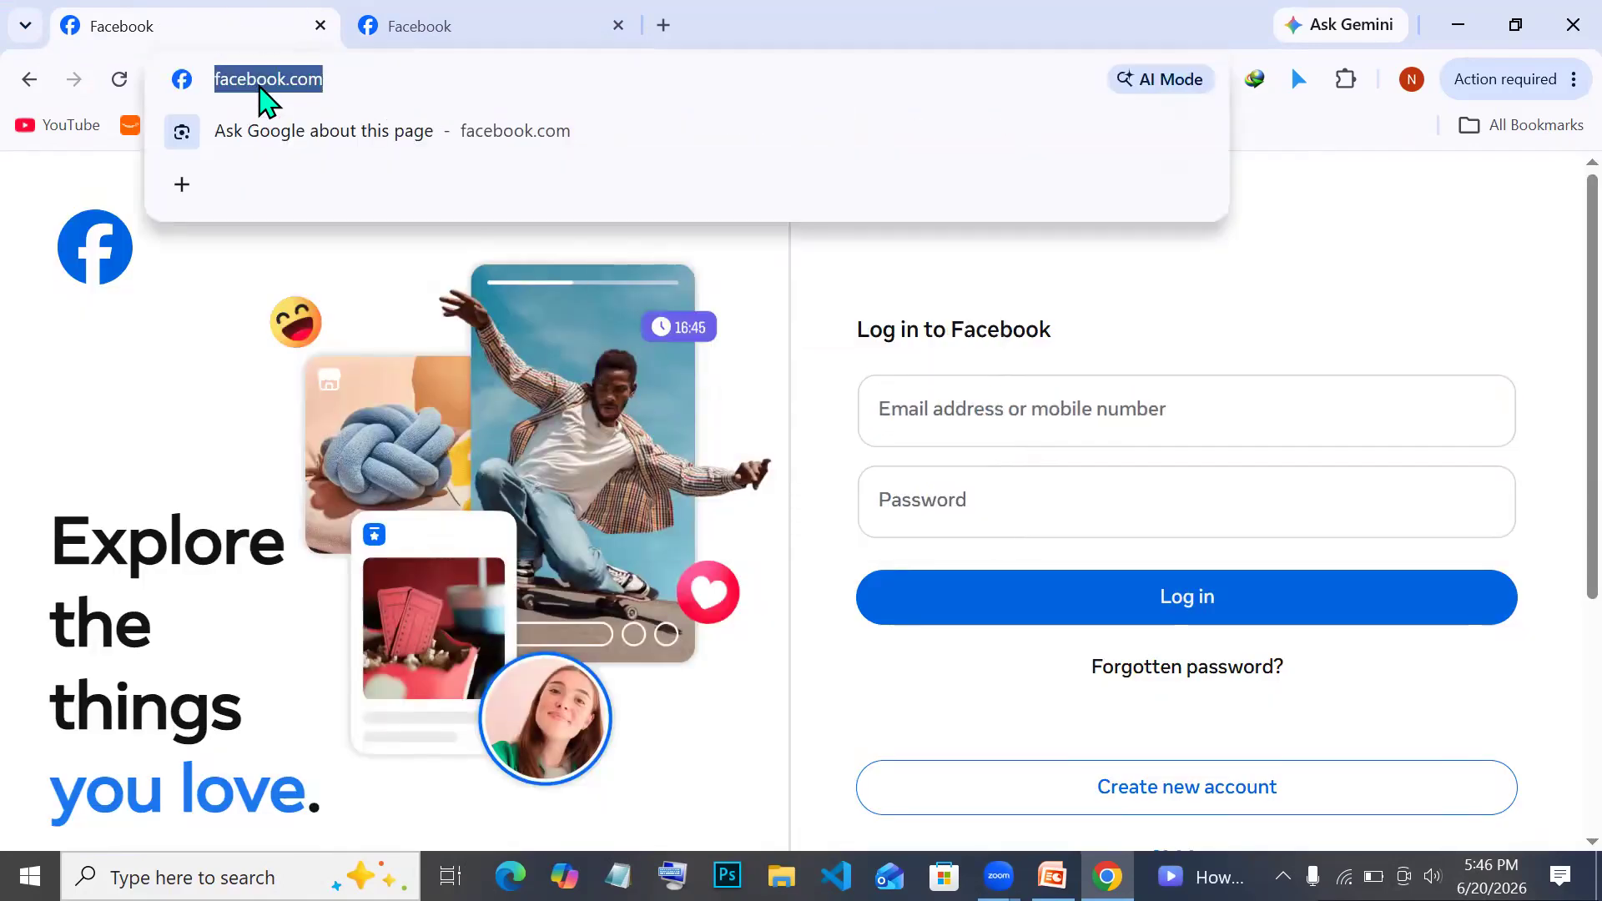
type("yo")
key("Return")
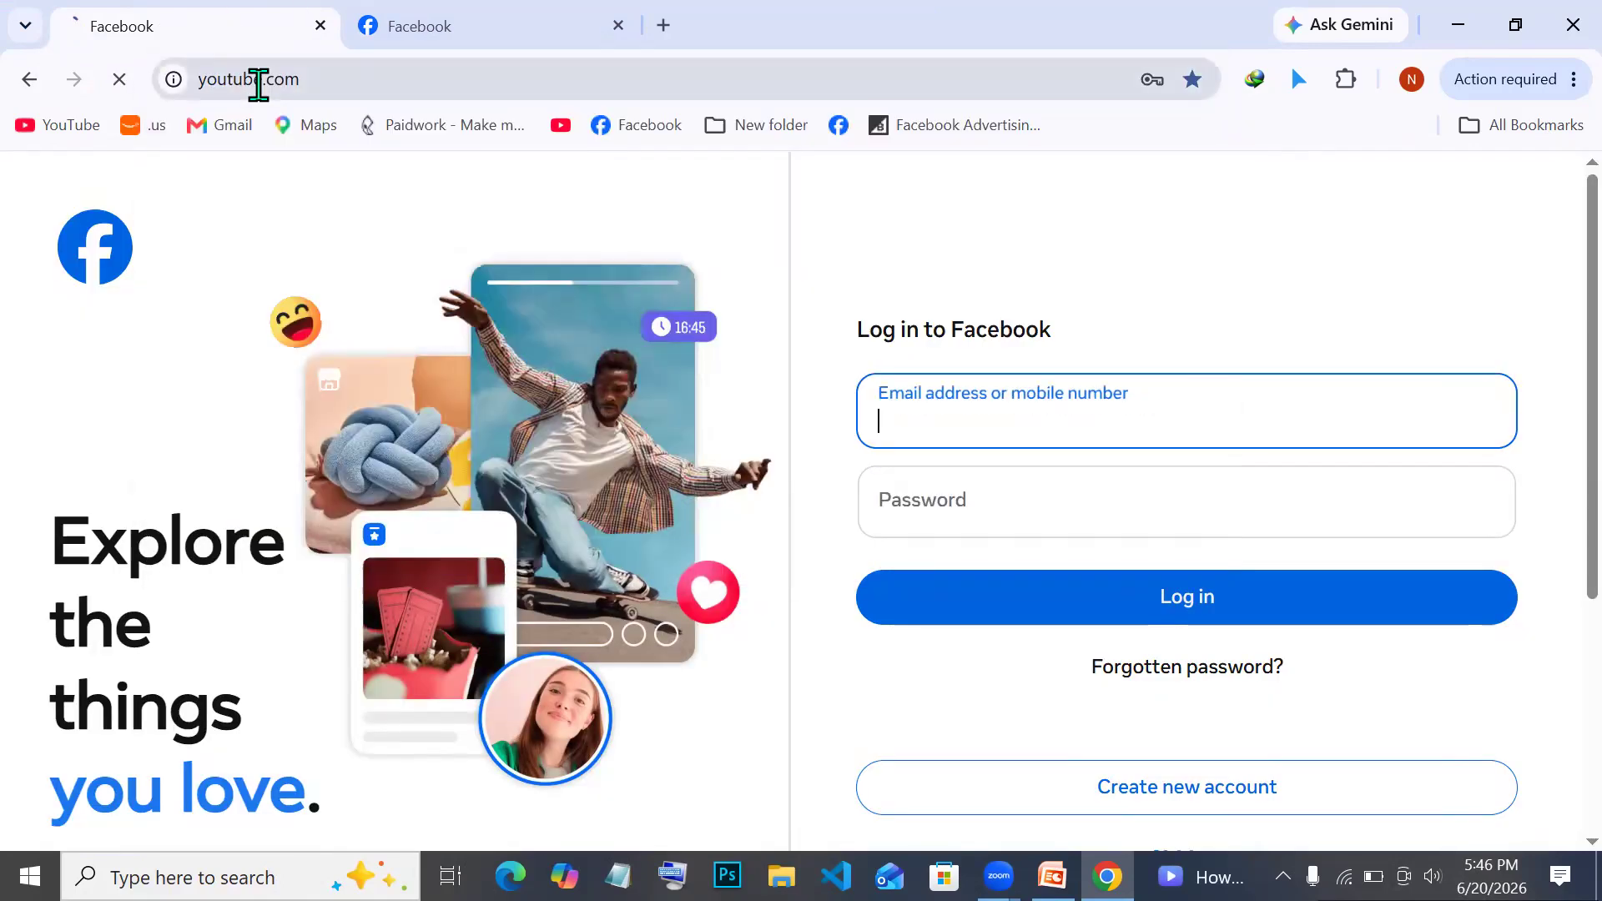
left_click(665, 30)
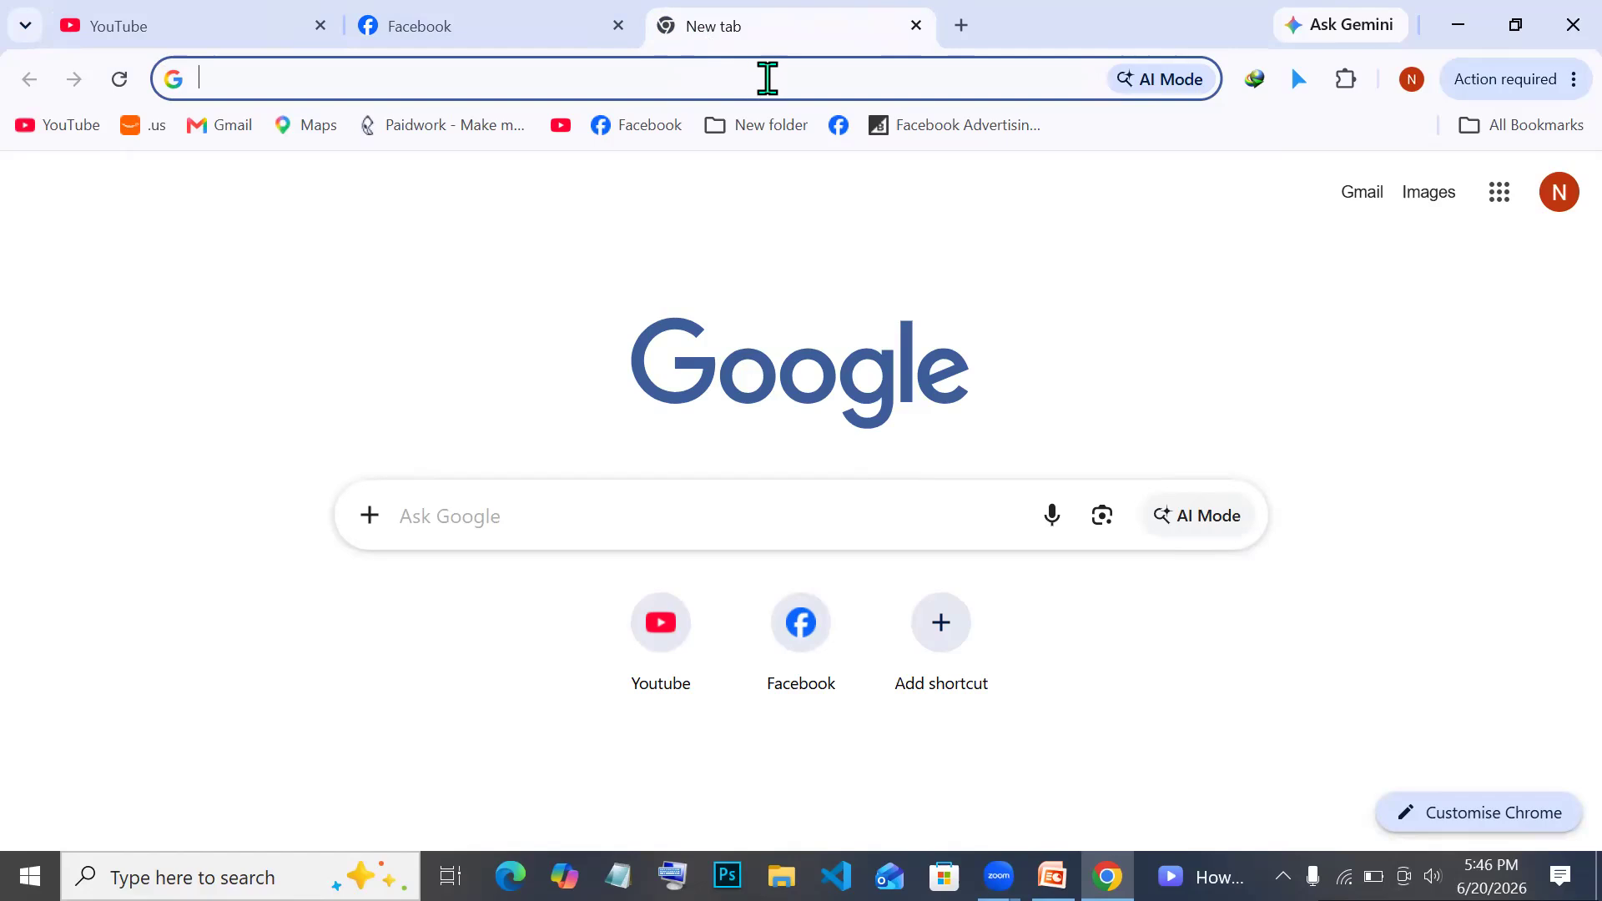
left_click(1243, 734)
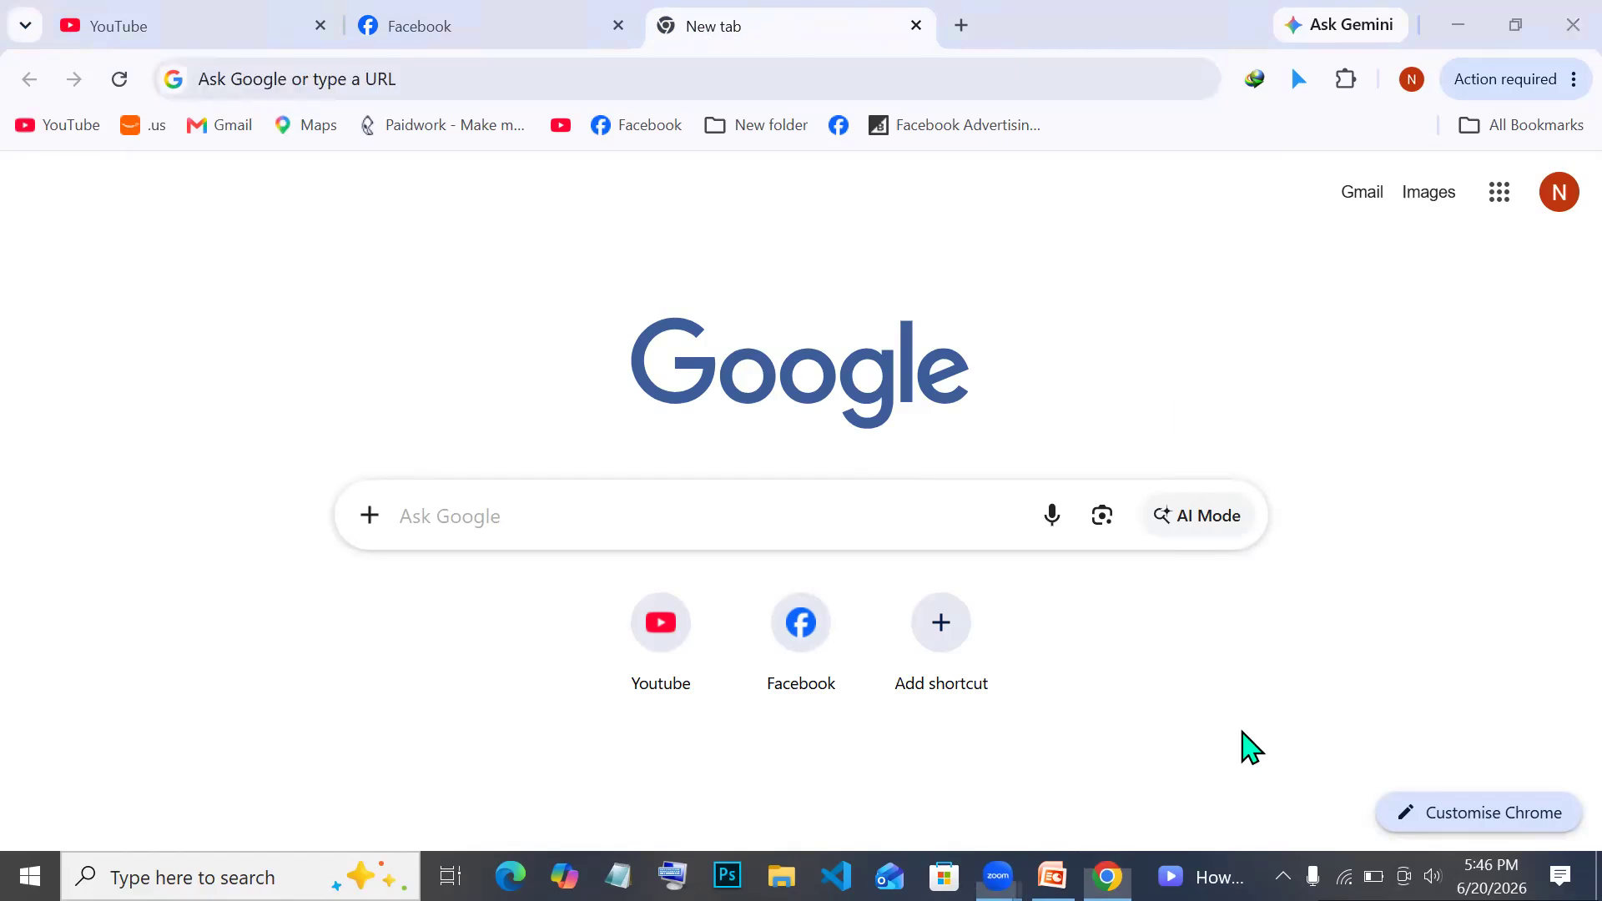